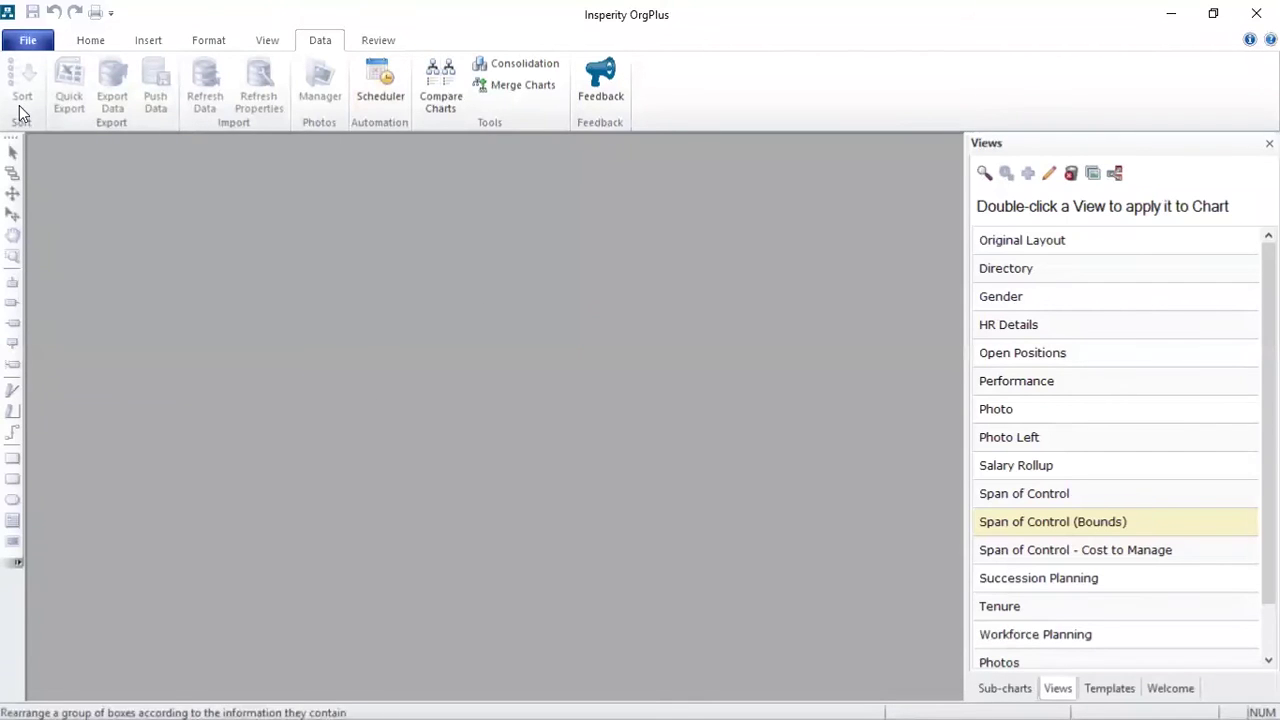
Step: Import OP_Desktop_Data.xlsx as an Excel data source through the Import Data wizard to create a new chart
click(43, 48)
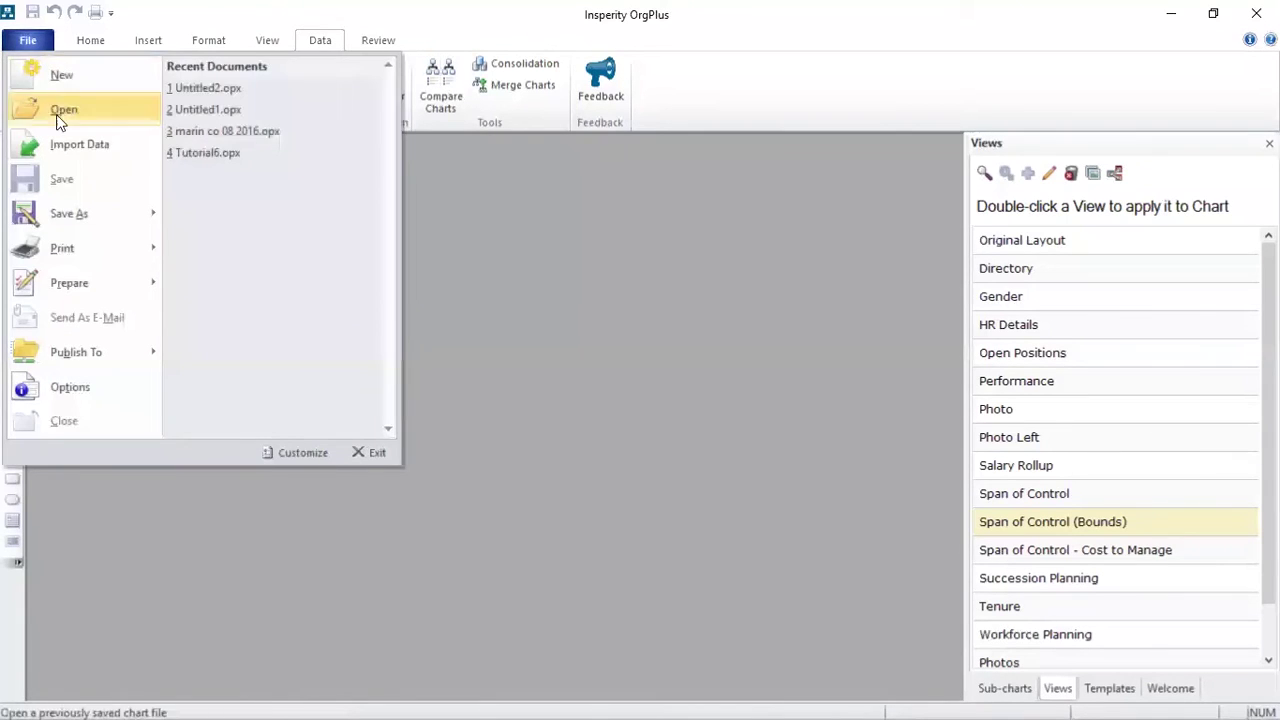
click(70, 147)
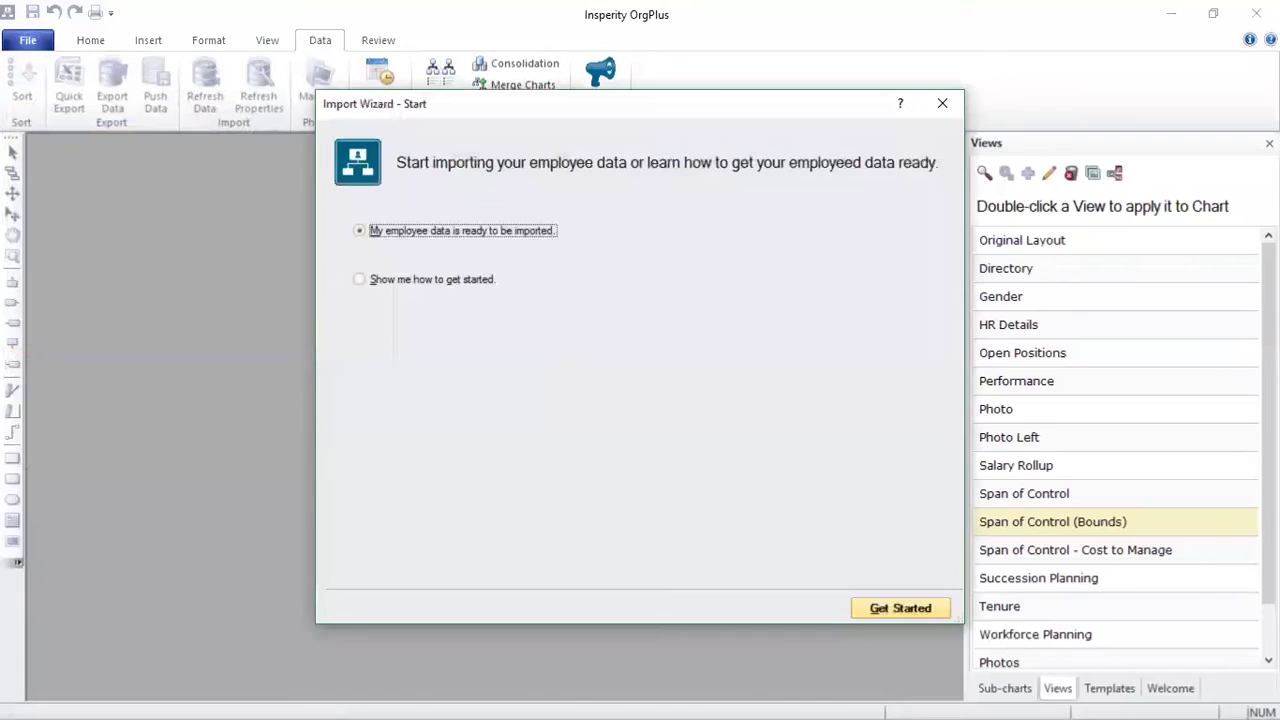
click(860, 600)
click(835, 608)
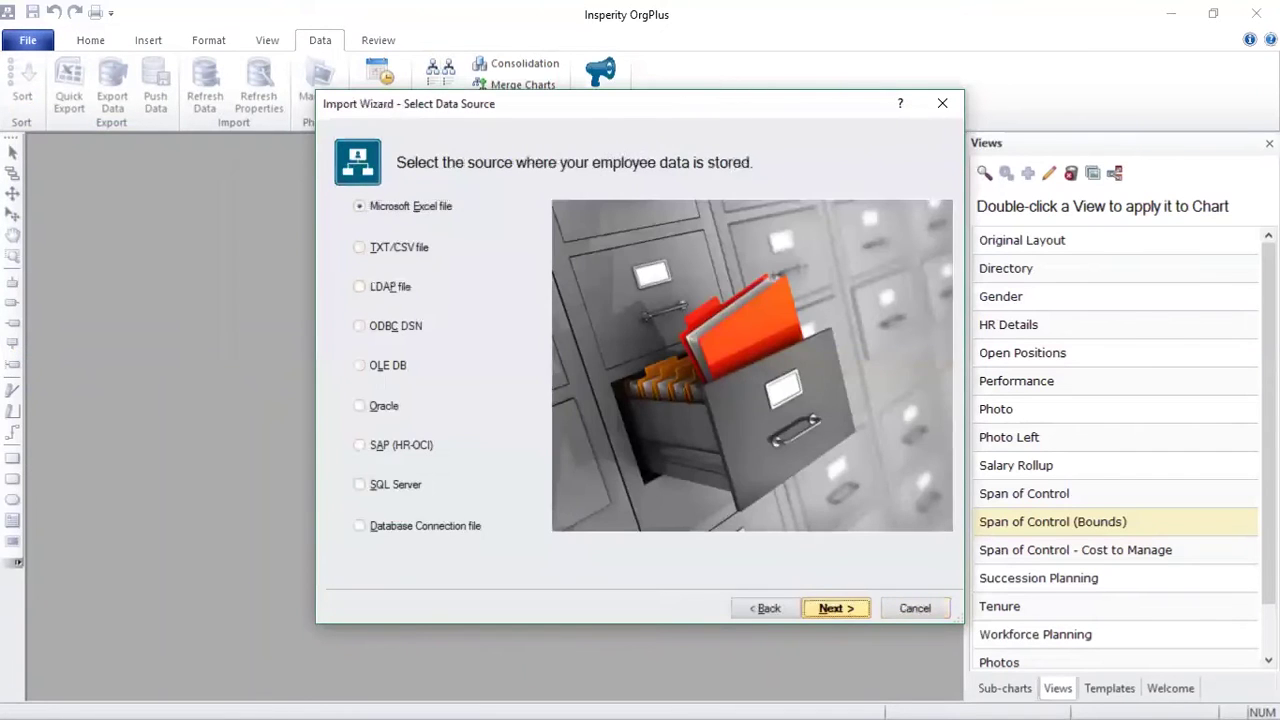
click(388, 210)
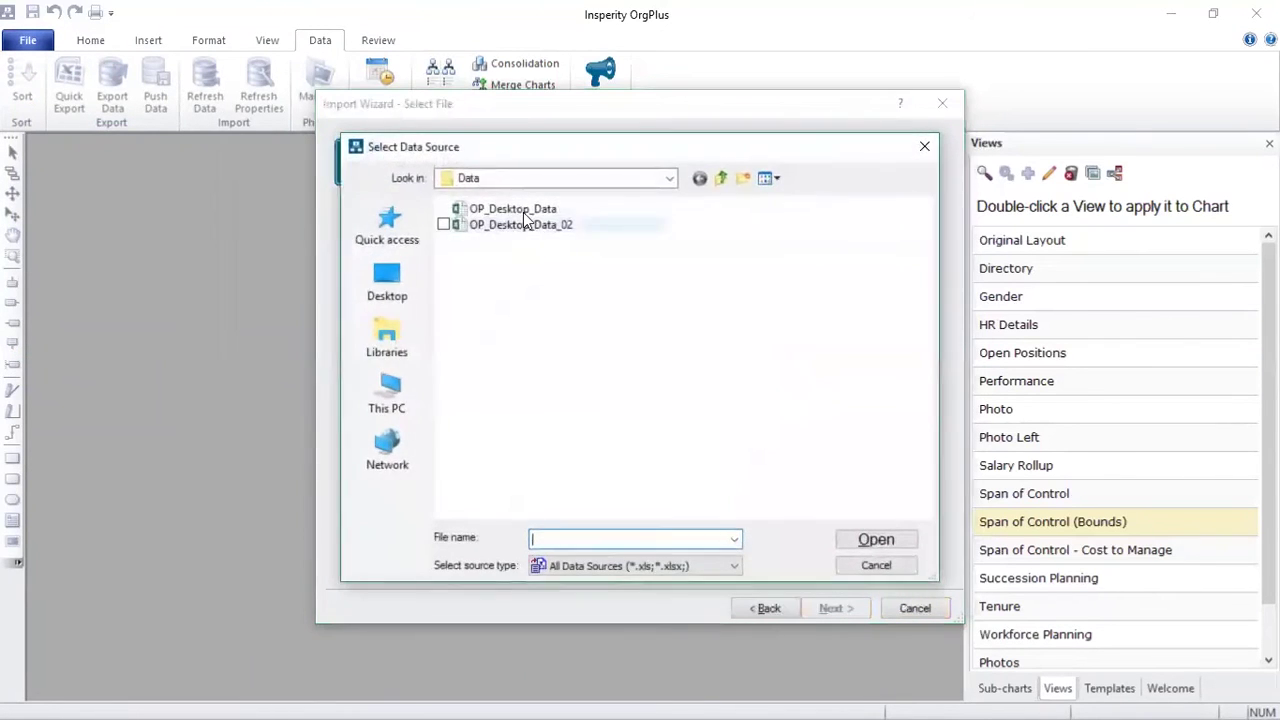
double_click(500, 209)
click(830, 606)
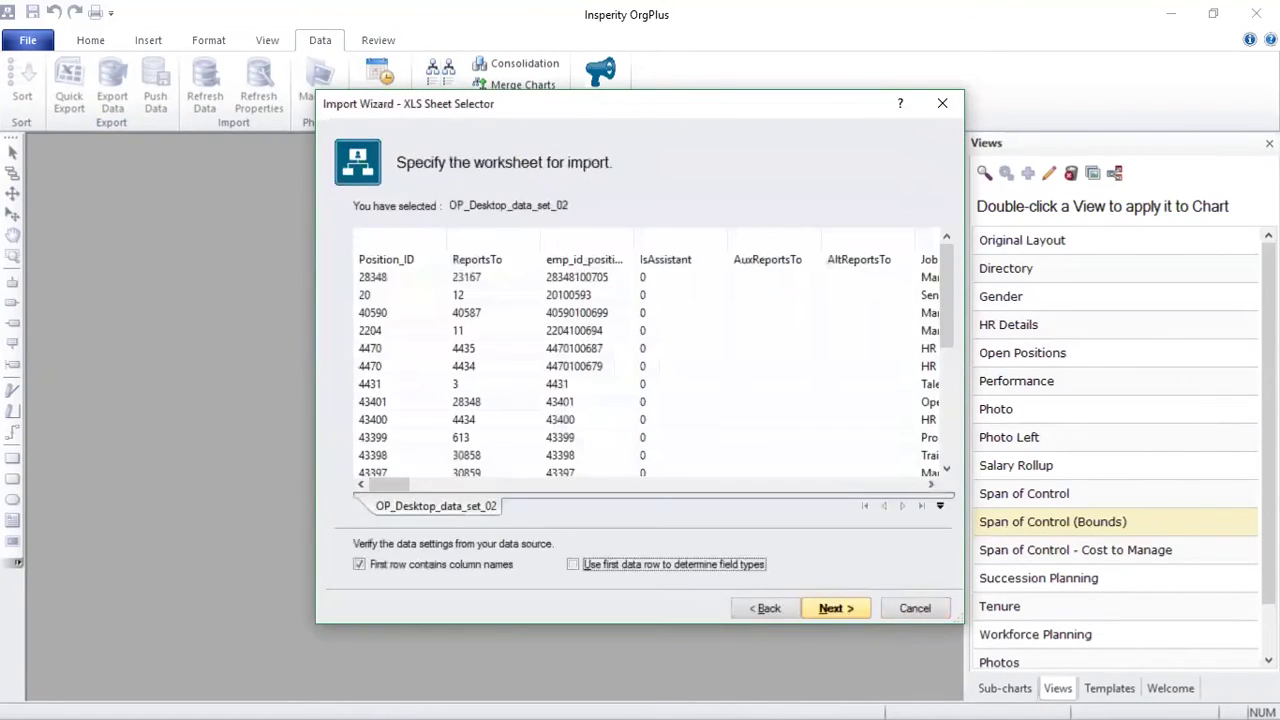
click(835, 608)
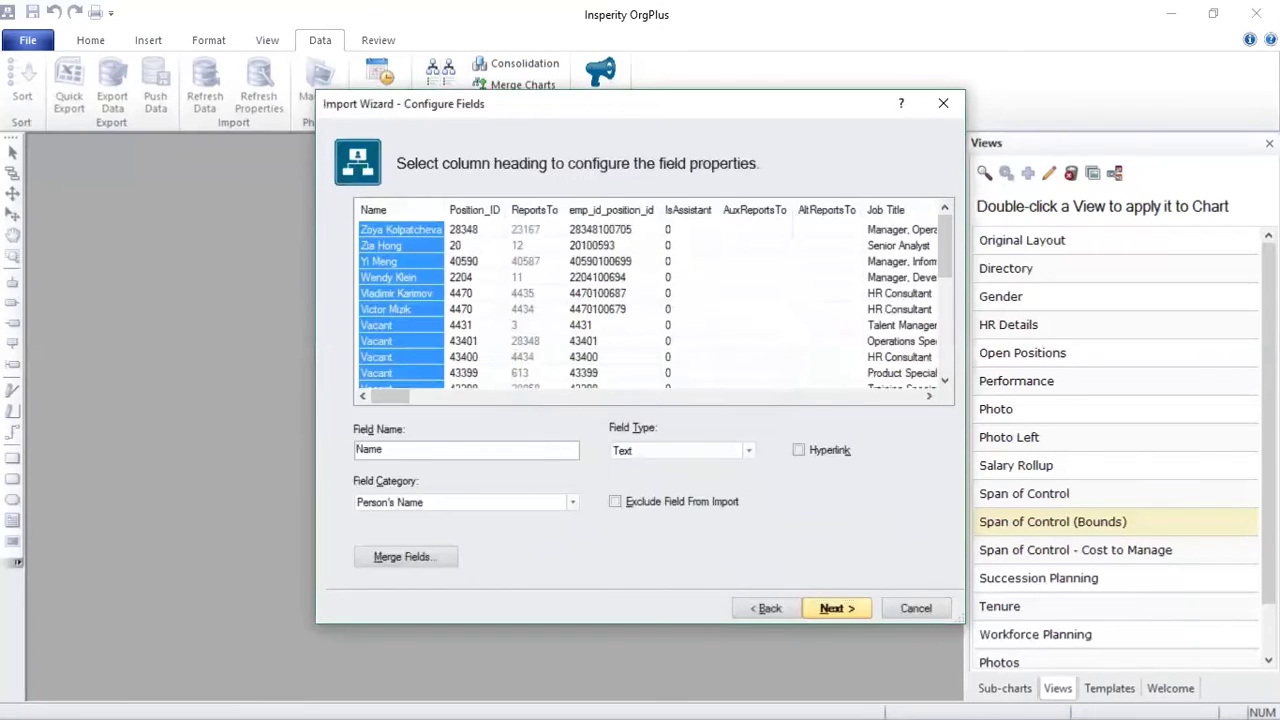
key(Return)
key(Return)
click(828, 600)
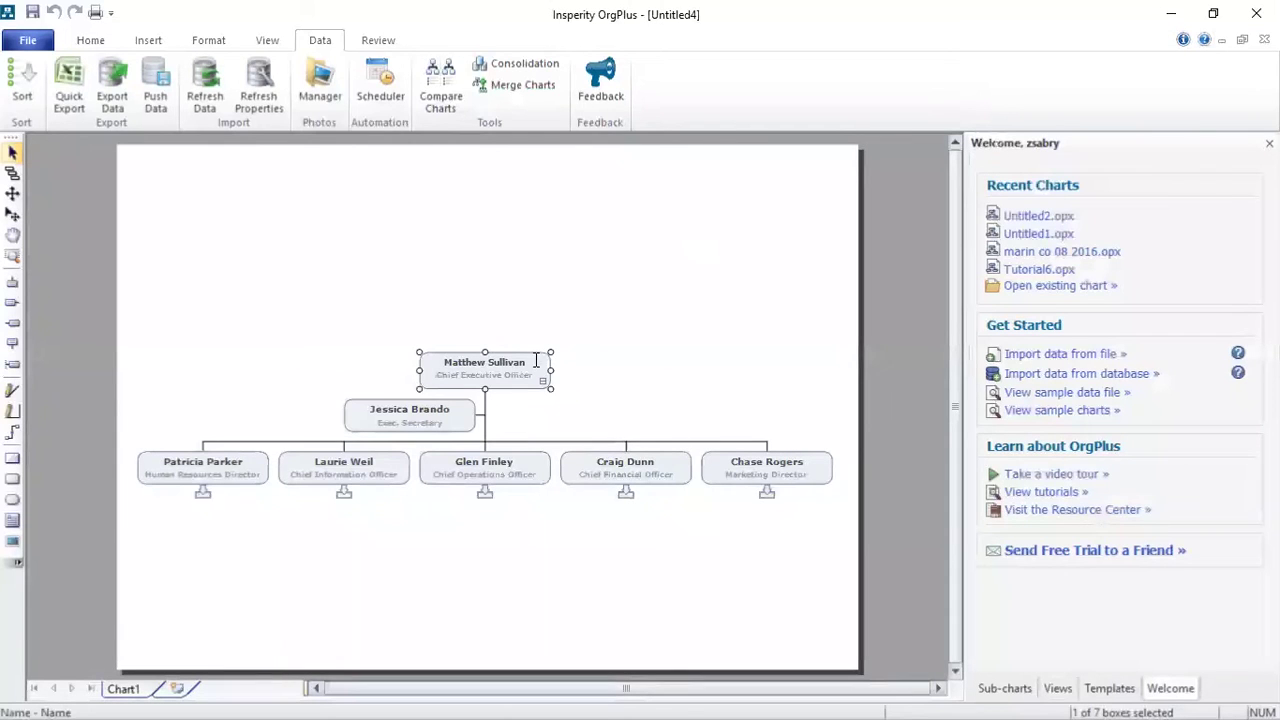
Step: Open Box Properties for the Chief Executive Officer box and add the Division field to the box layout
right_click(536, 360)
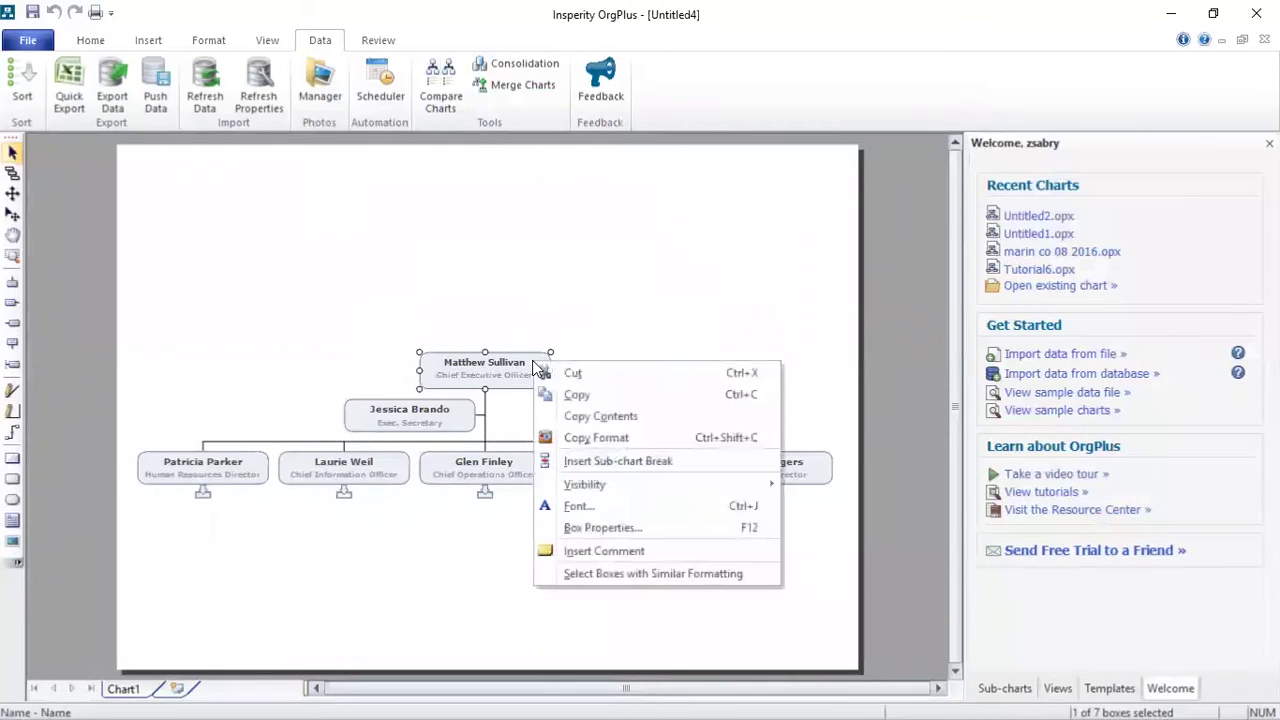
click(603, 528)
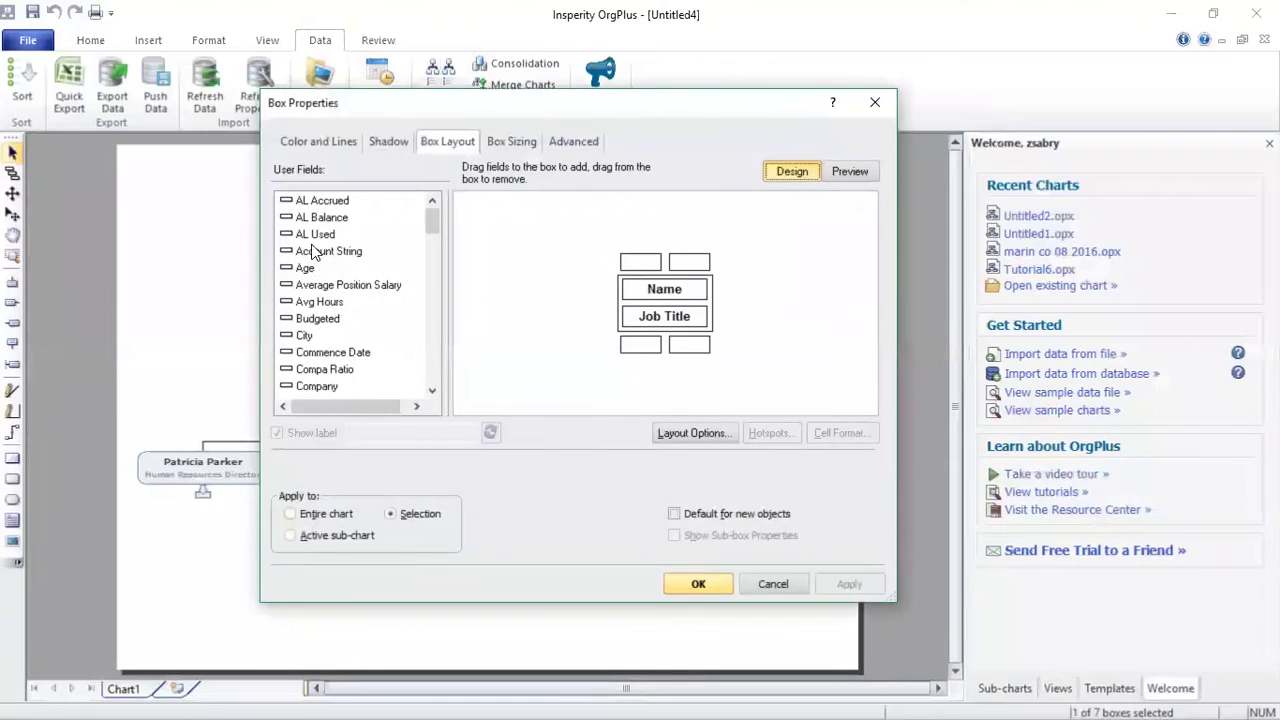
click(315, 251)
key(d)
key(d)
key(d)
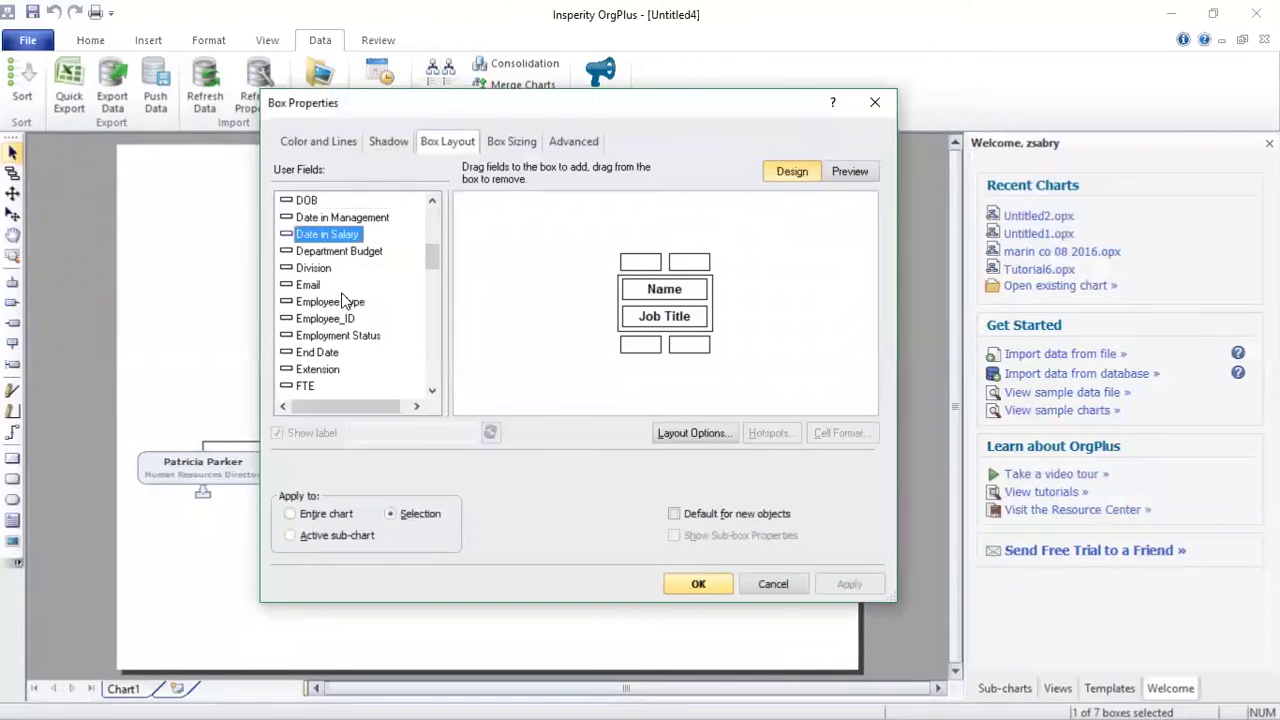
click(322, 269)
drag(316, 277, 660, 320)
Step: Add Employee_ID to the layout, move Job Title to the top row, and leave field labels off
click(305, 235)
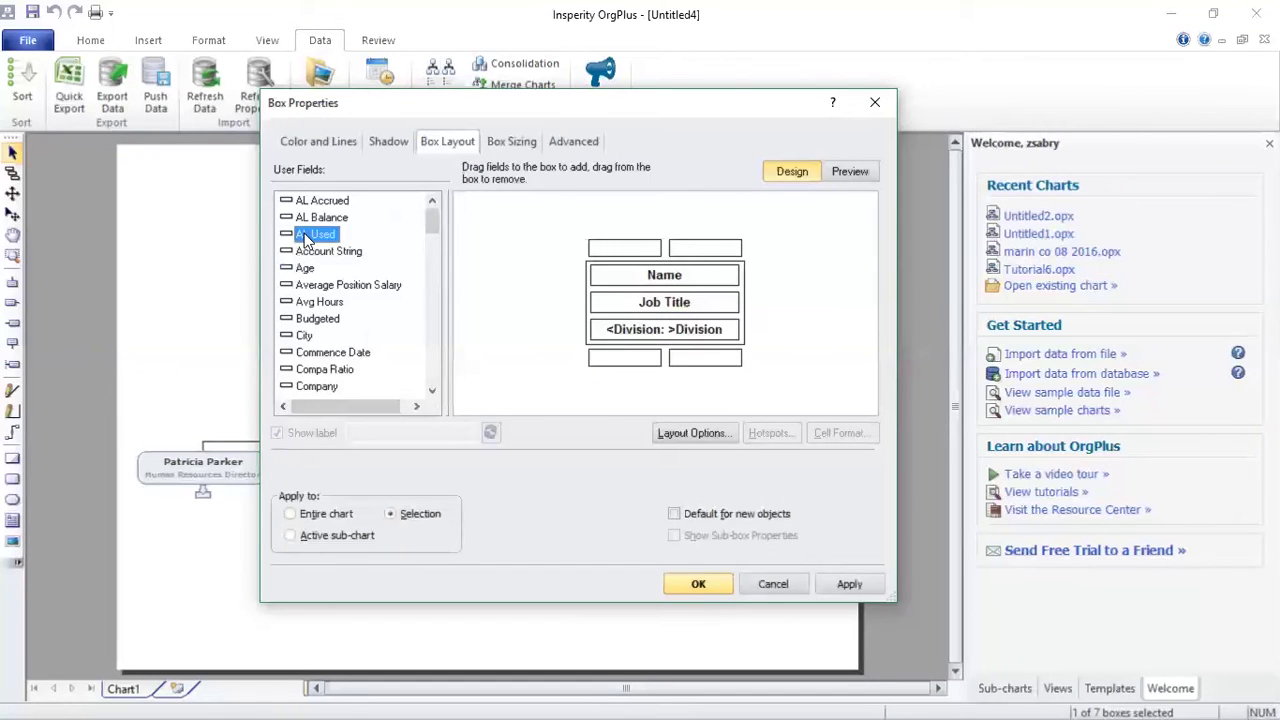
key(e)
key(e)
key(e)
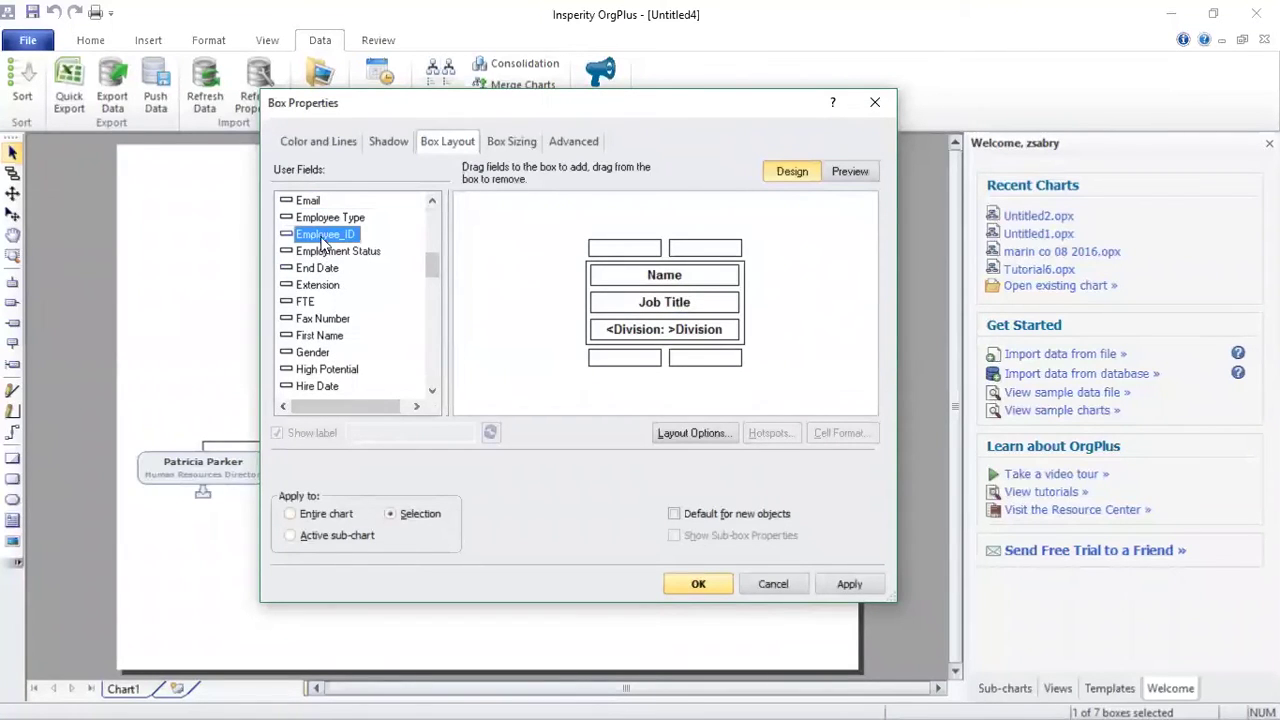
drag(326, 238, 702, 258)
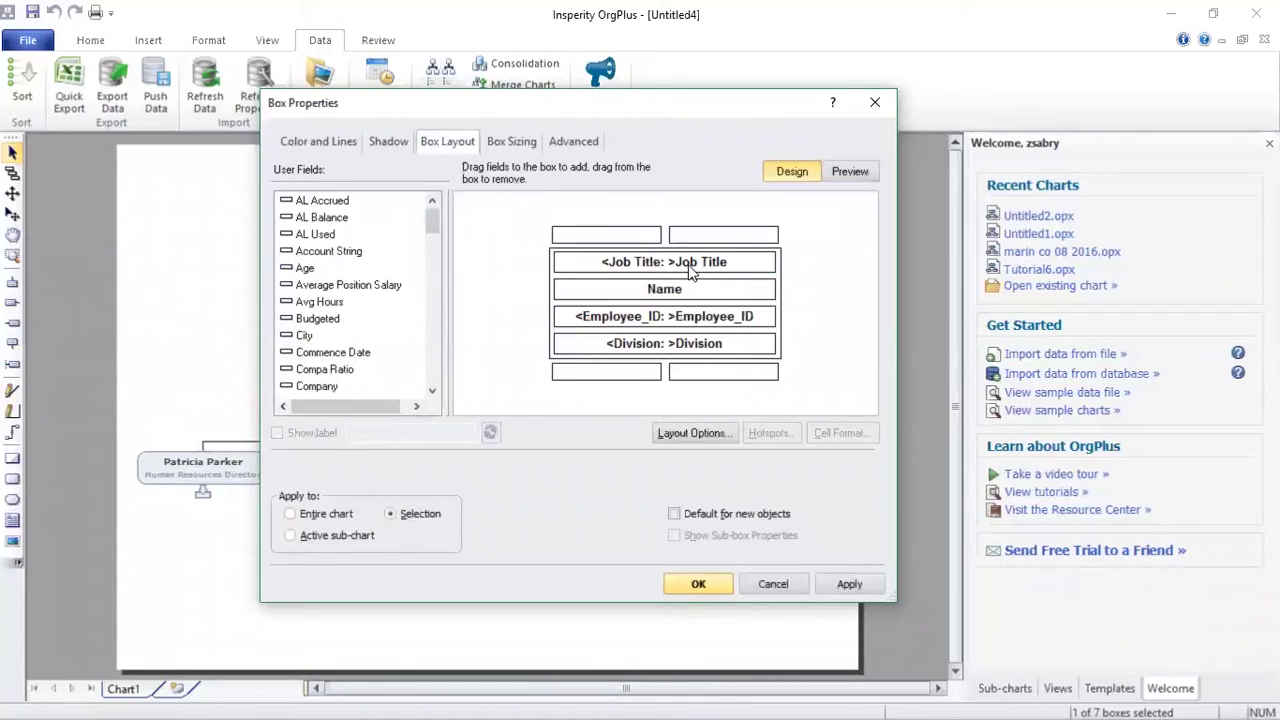
click(693, 267)
shift+click(660, 345)
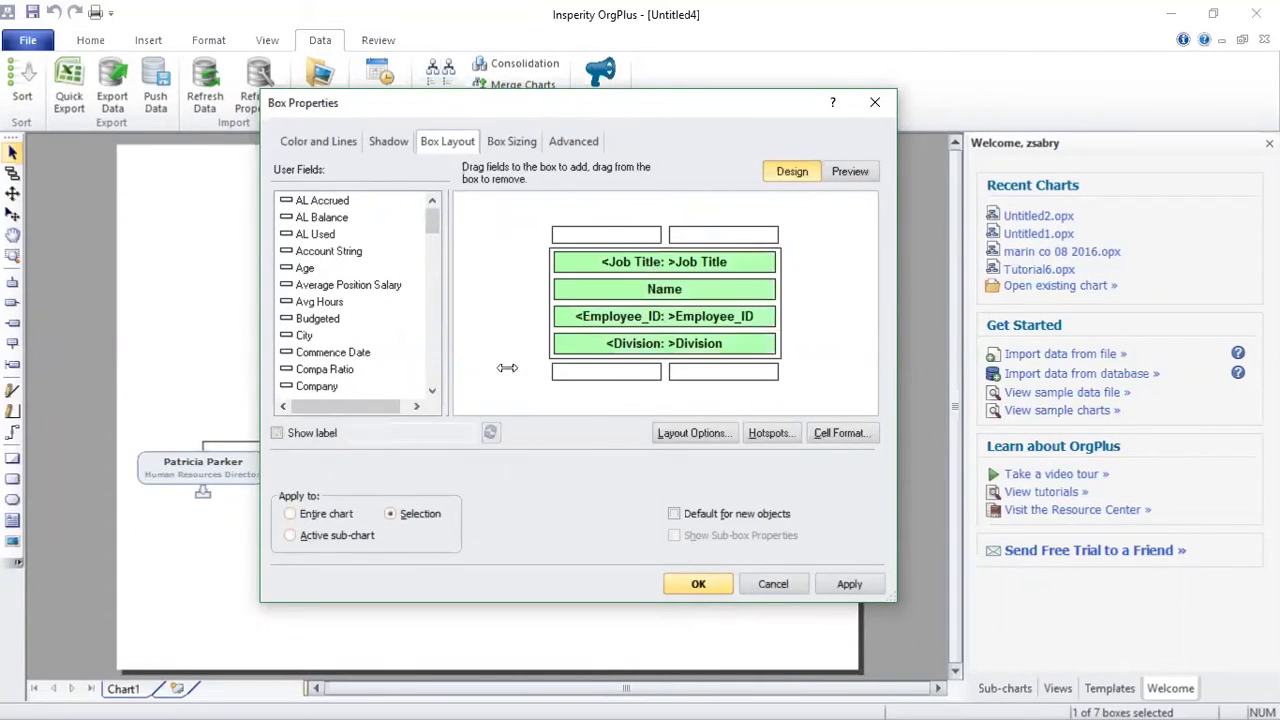
click(284, 439)
click(284, 436)
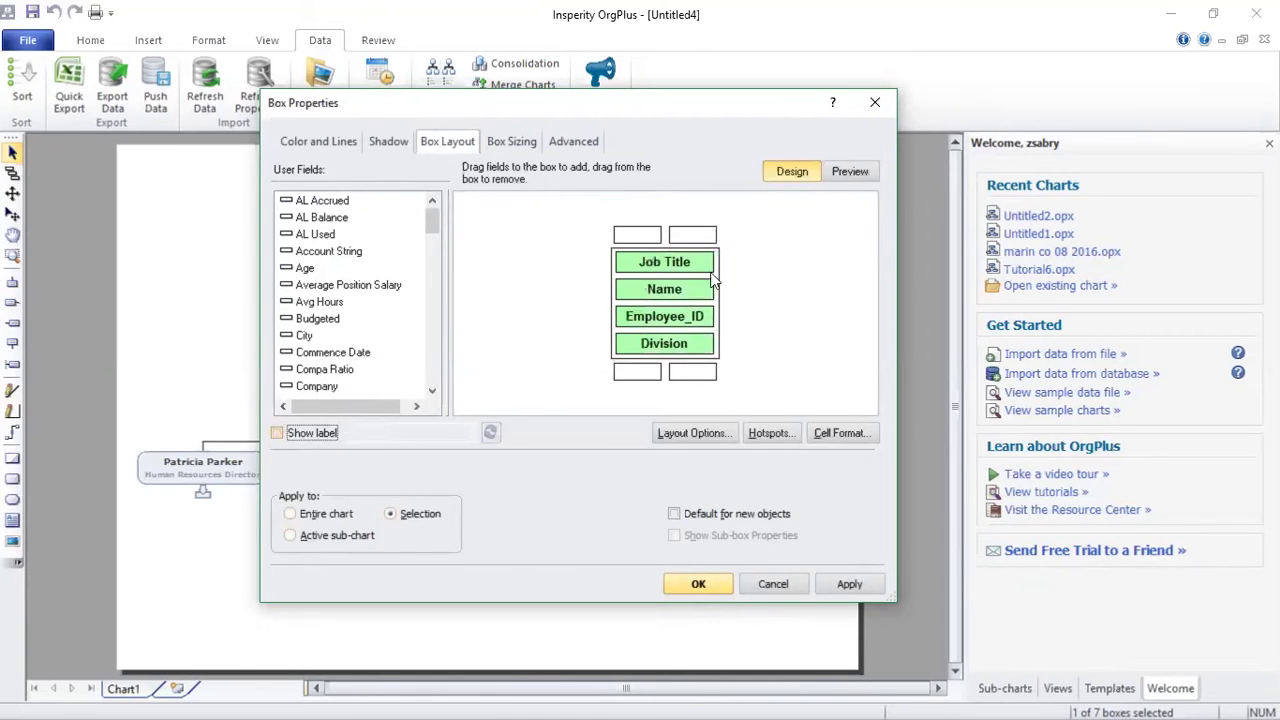
click(848, 174)
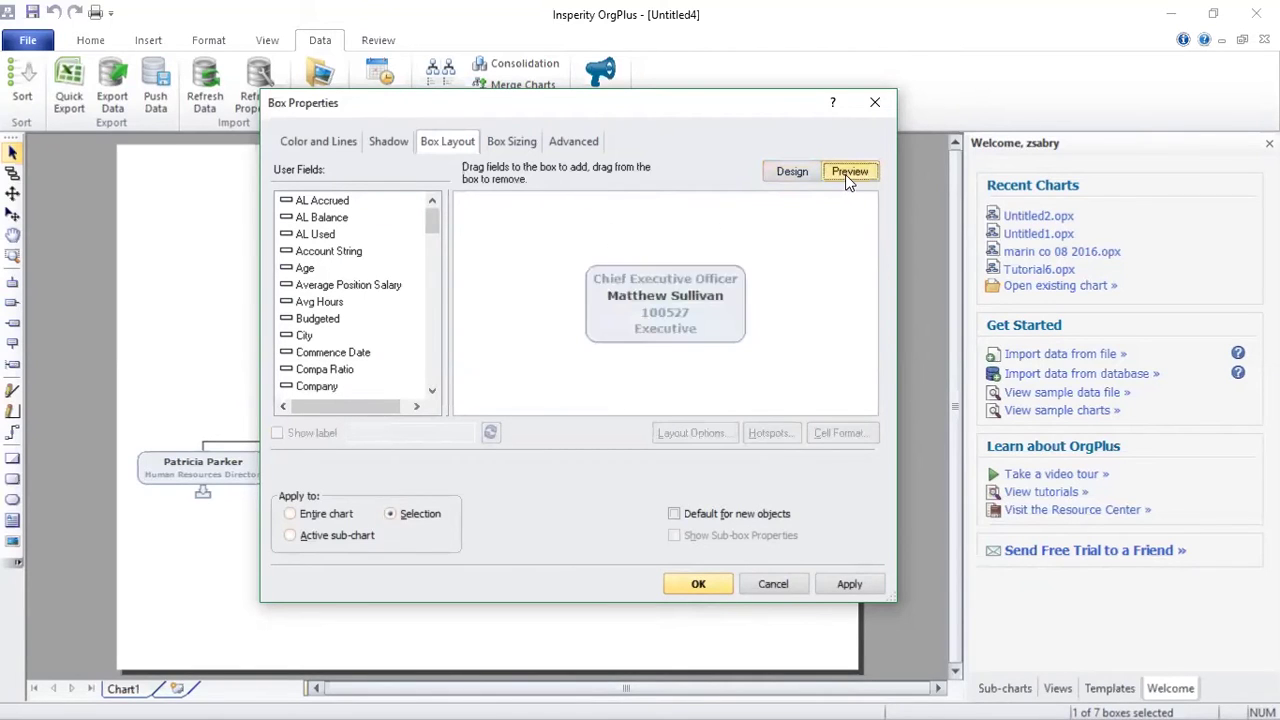
Step: Give the boxes a black border and light pink fill, applied to the entire chart
click(320, 145)
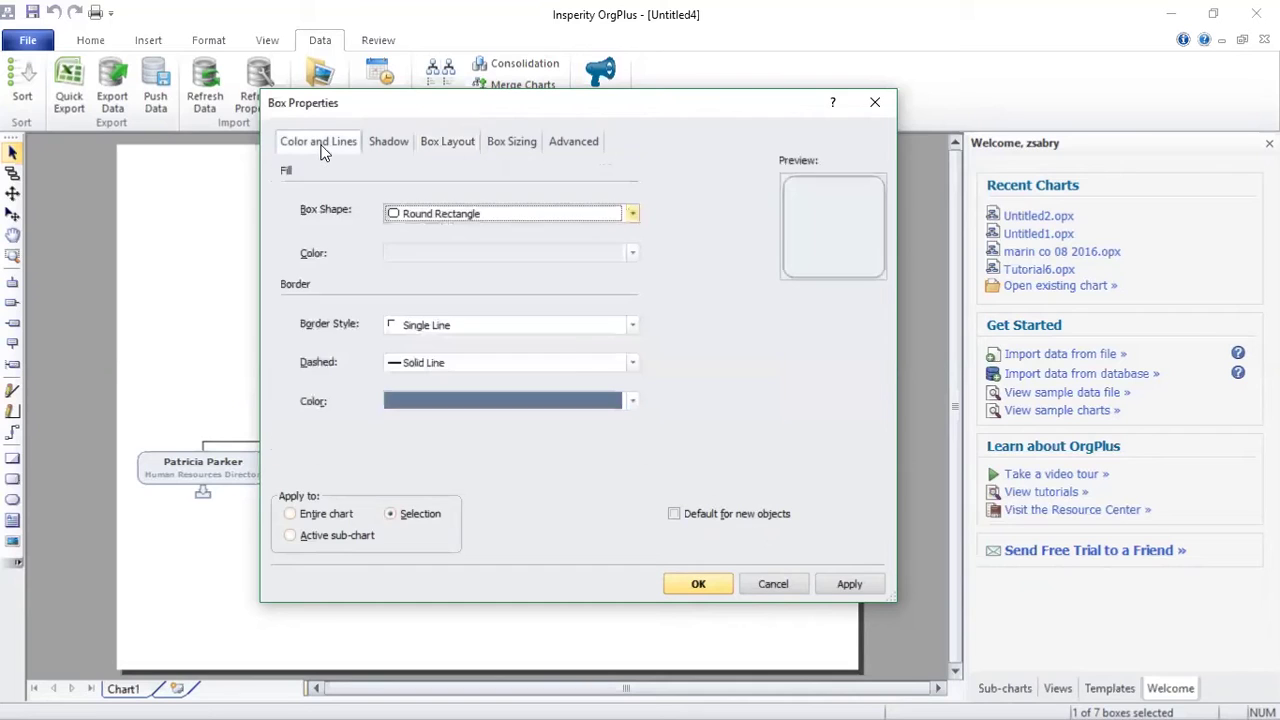
click(631, 401)
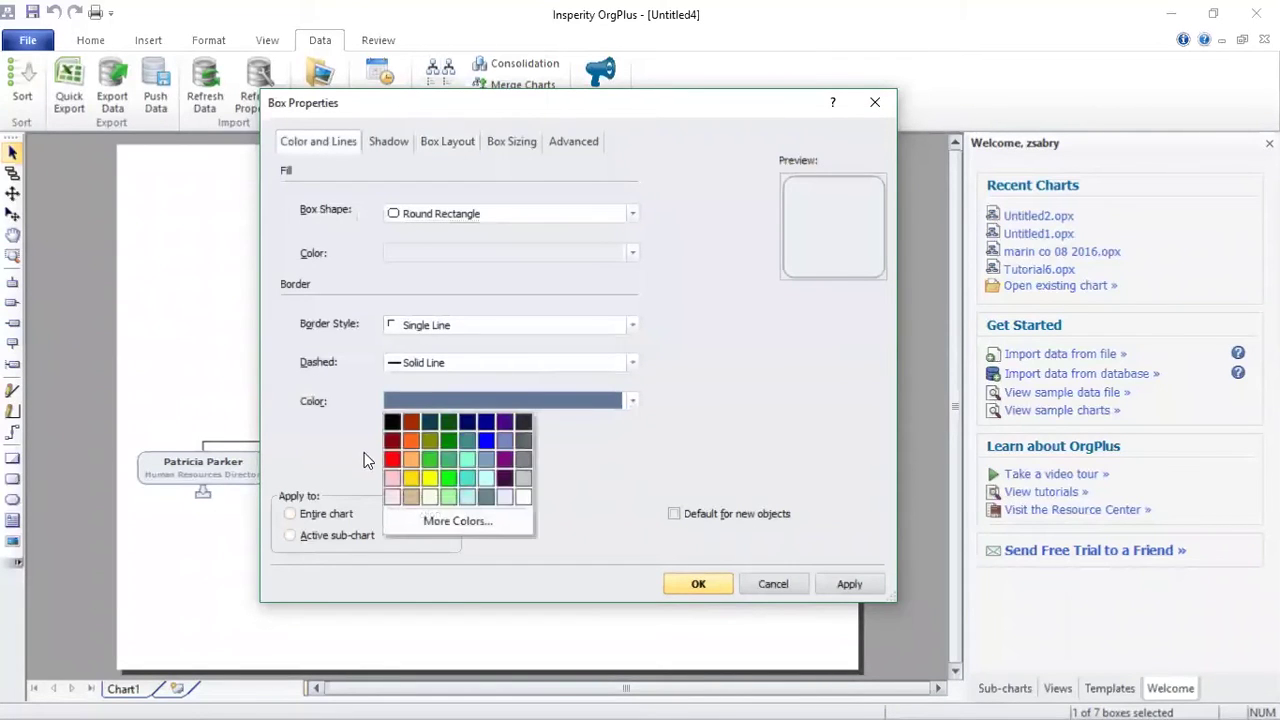
click(392, 432)
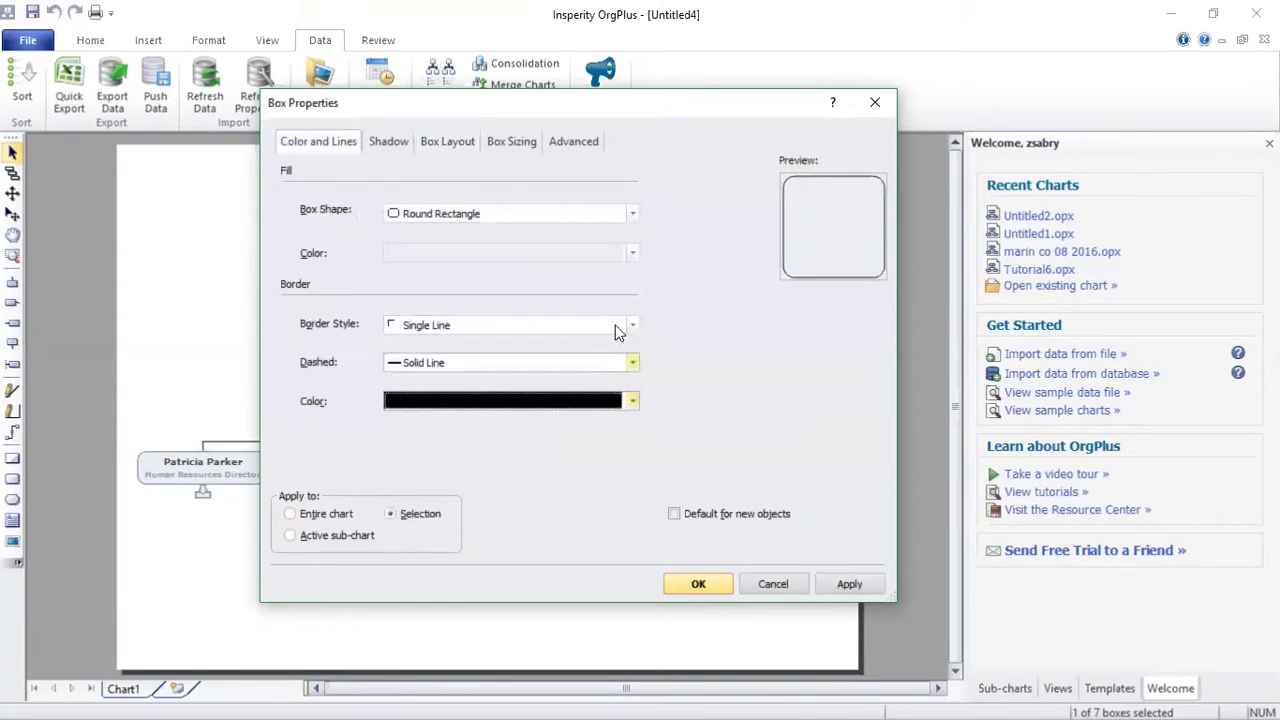
click(631, 256)
click(392, 376)
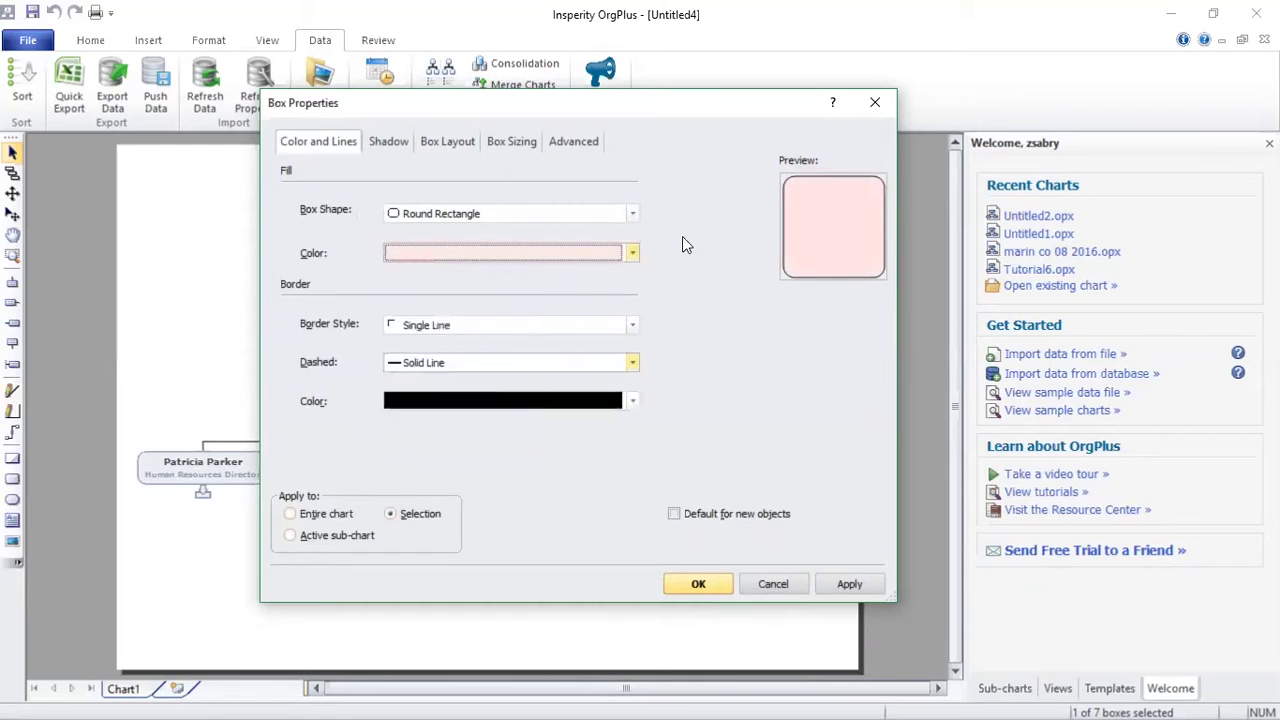
click(447, 141)
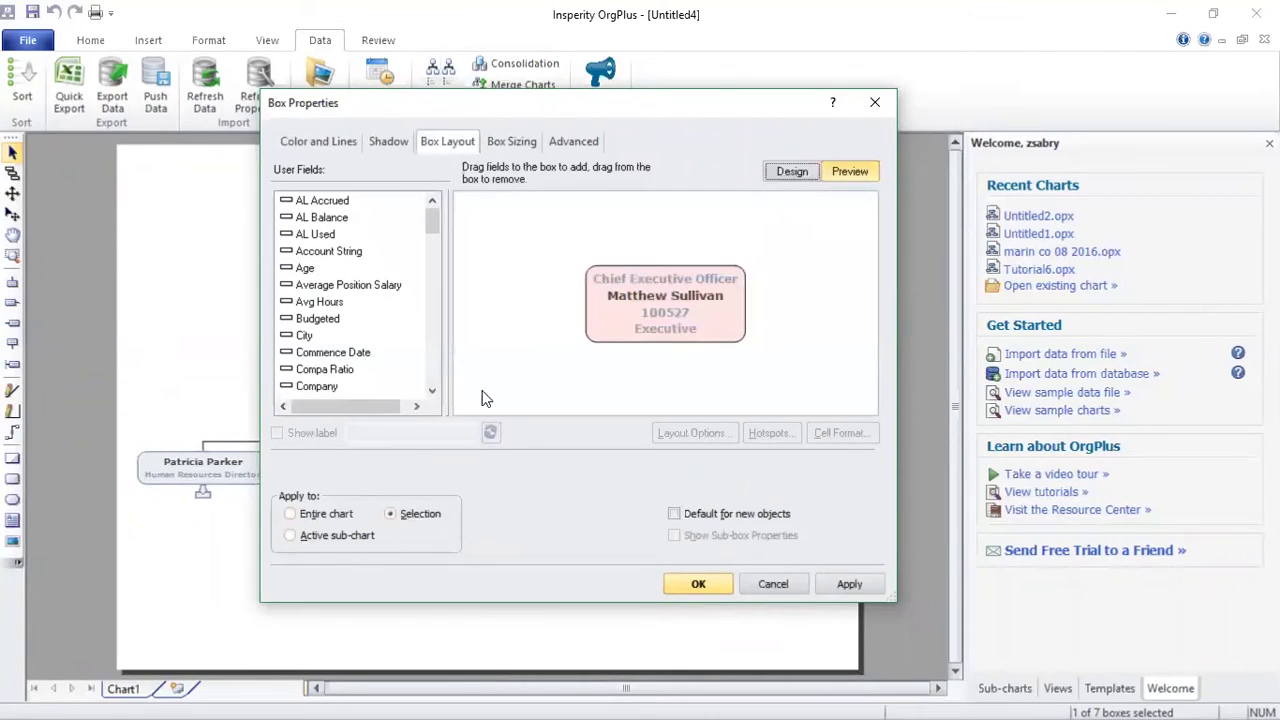
click(322, 513)
click(849, 584)
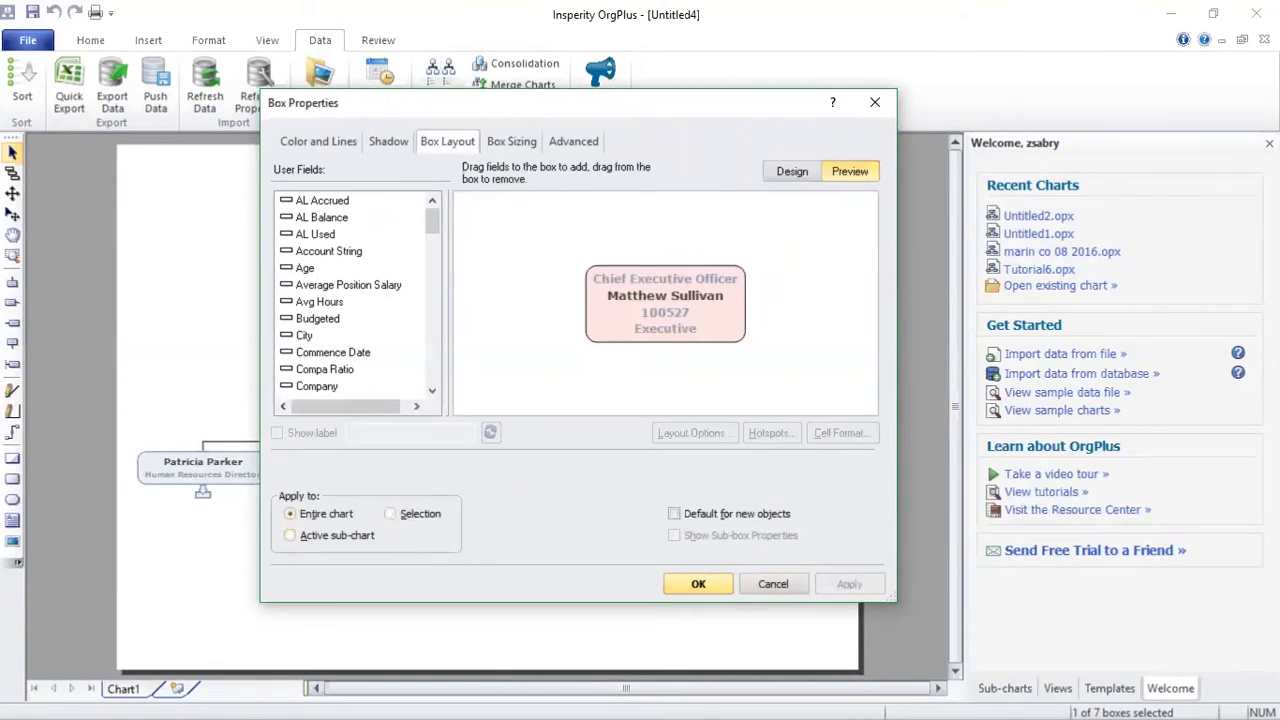
click(698, 584)
click(371, 246)
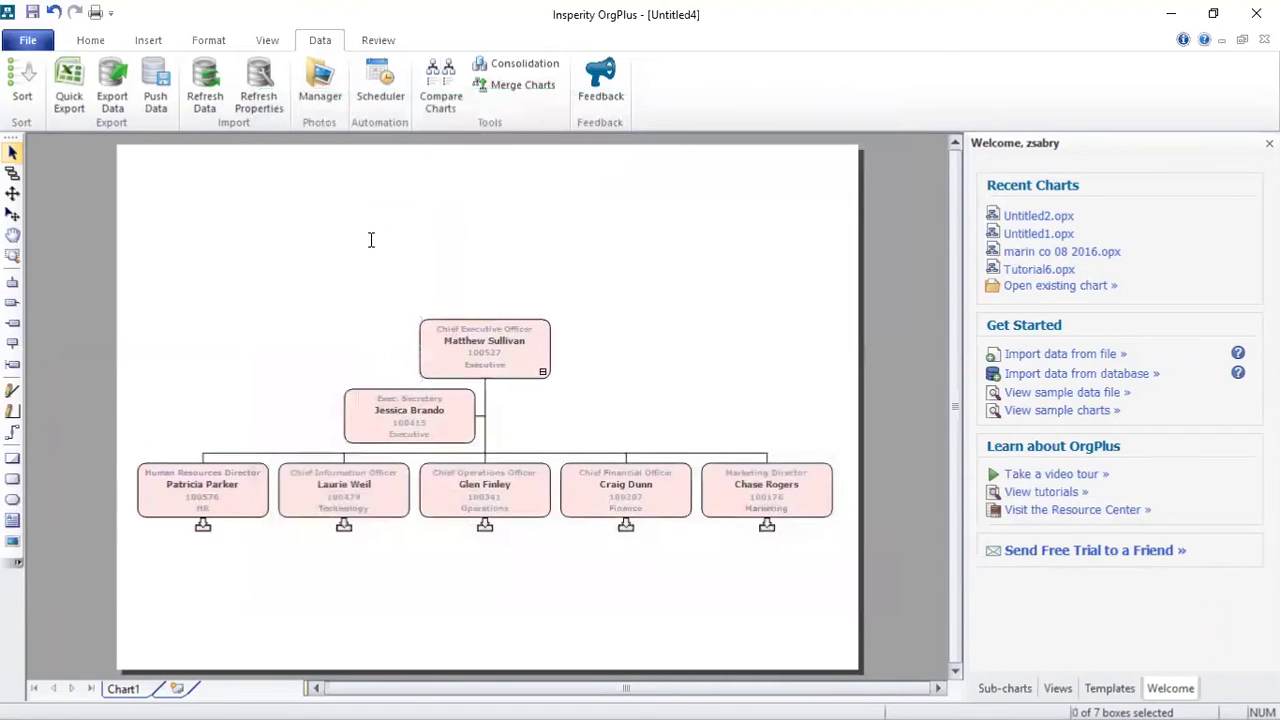
Step: On the master page, insert the Navigo logo picture and place it at the top left
click(267, 40)
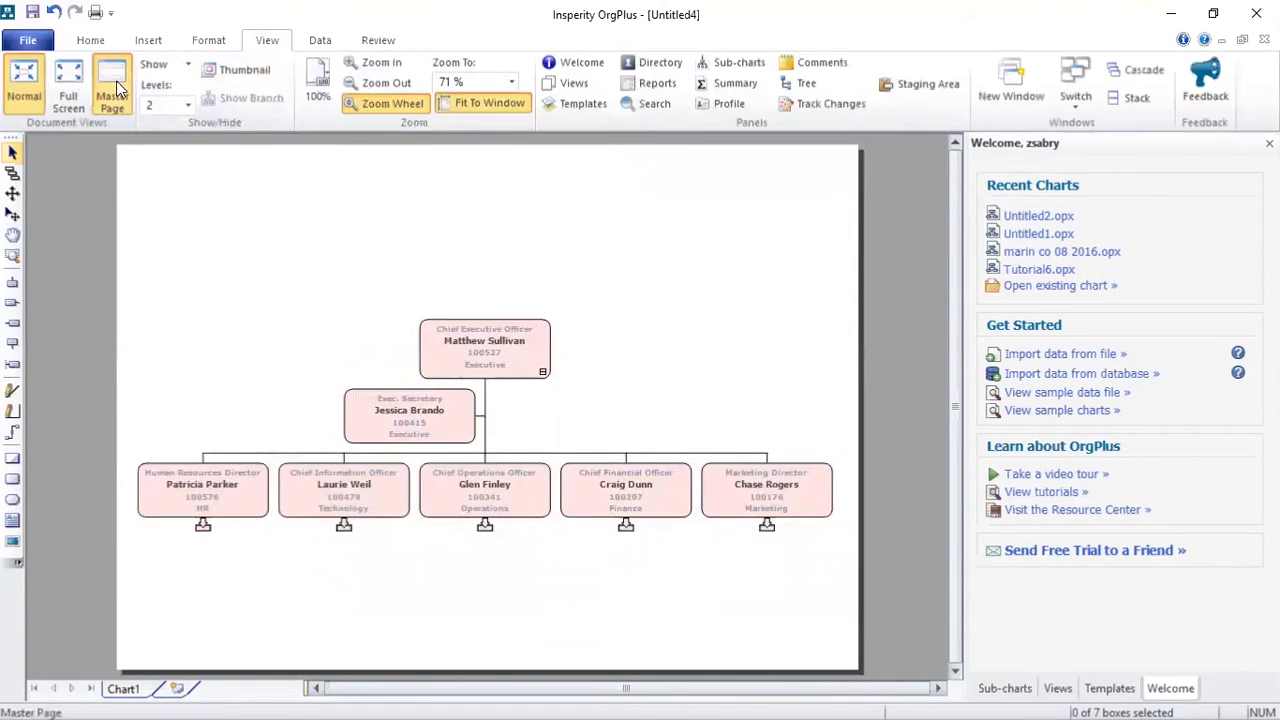
click(111, 82)
click(148, 40)
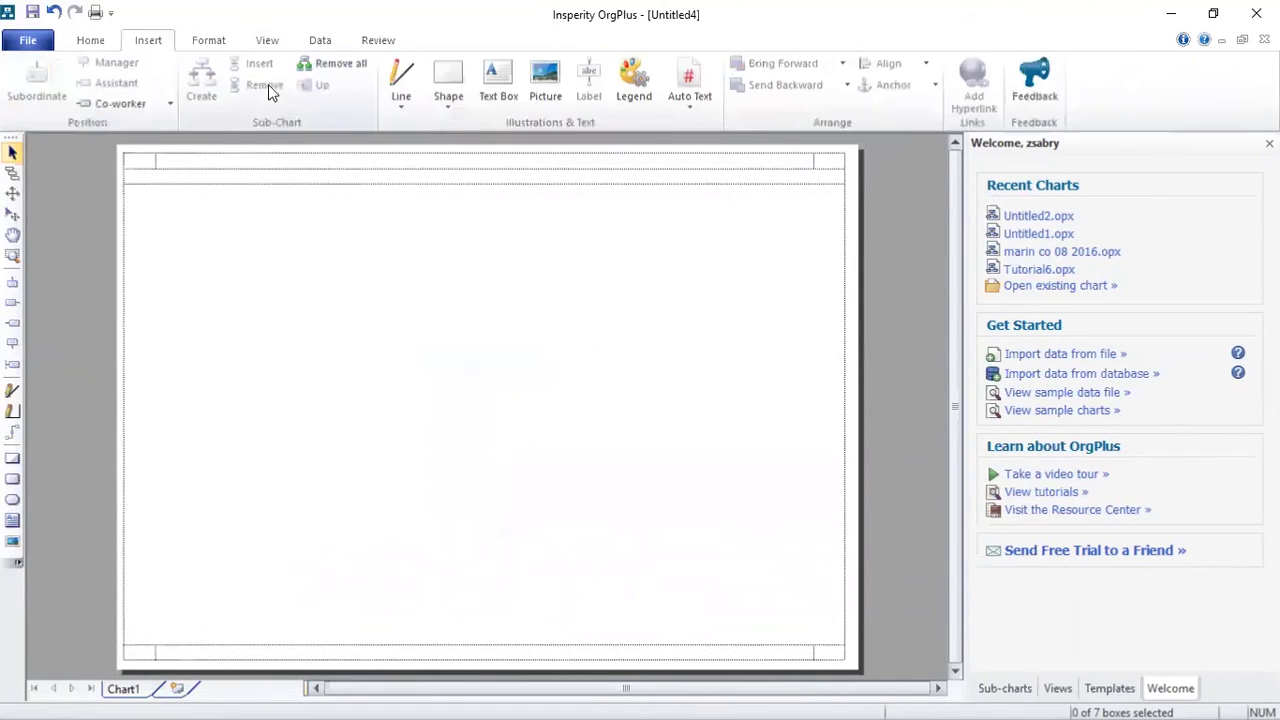
click(532, 90)
click(508, 212)
double_click(508, 212)
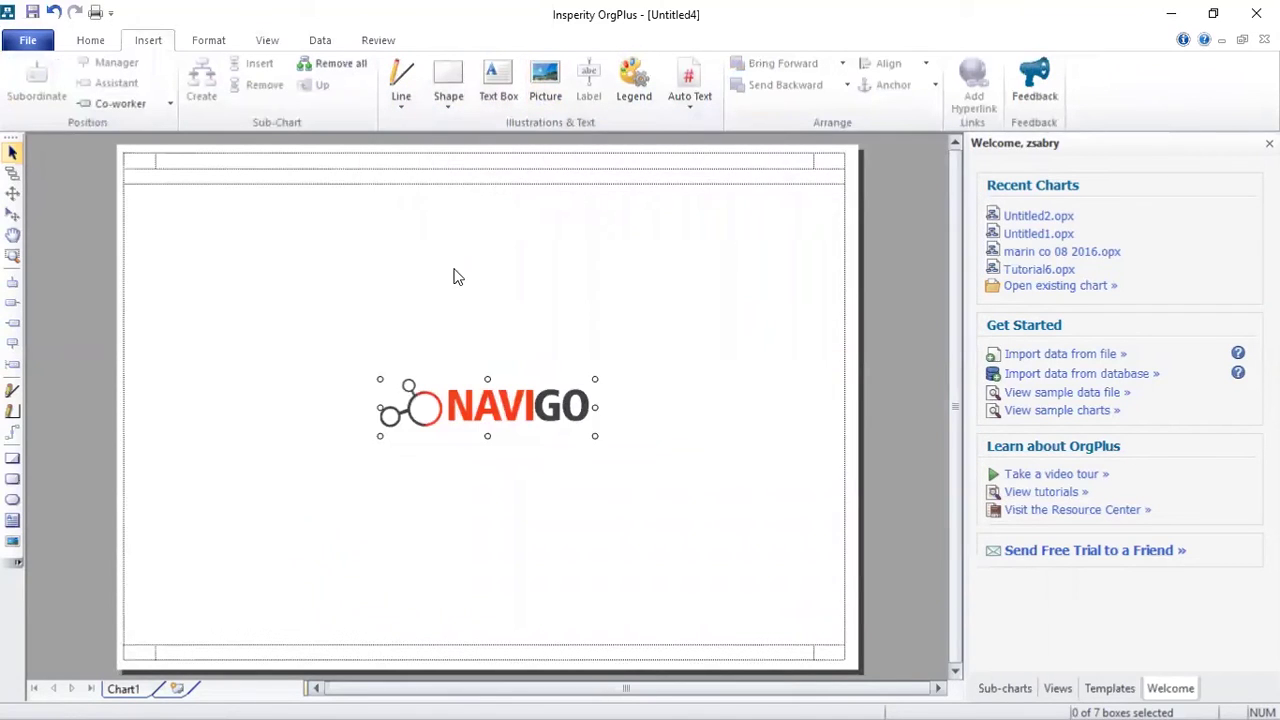
drag(498, 425, 249, 207)
Step: Add the Sub-chart Name auto text at the bottom of the page and return to Normal view
click(689, 100)
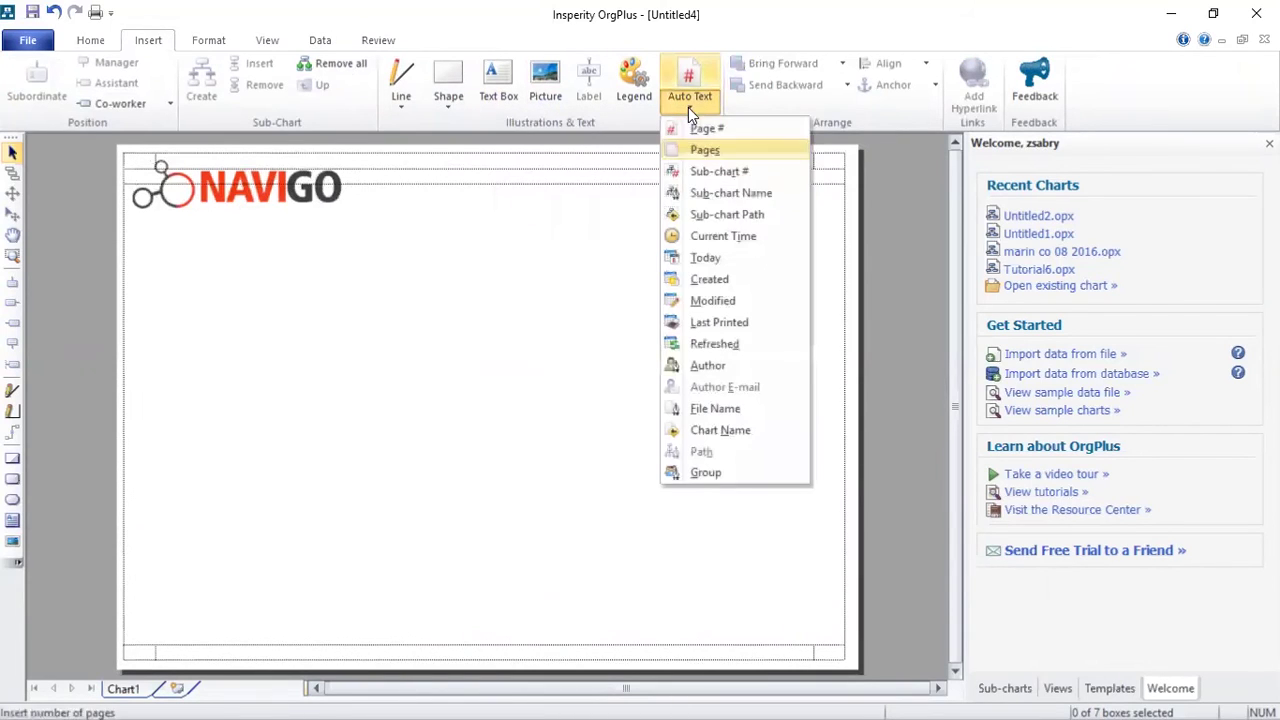
click(733, 191)
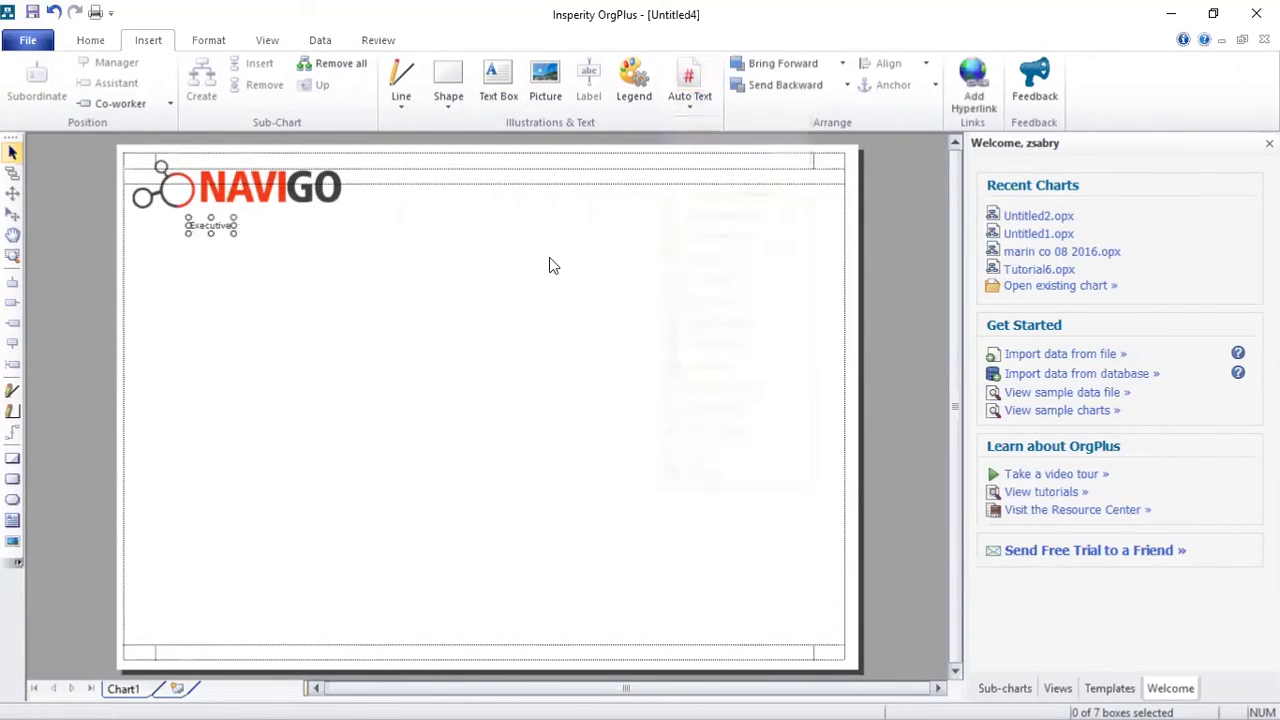
double_click(224, 241)
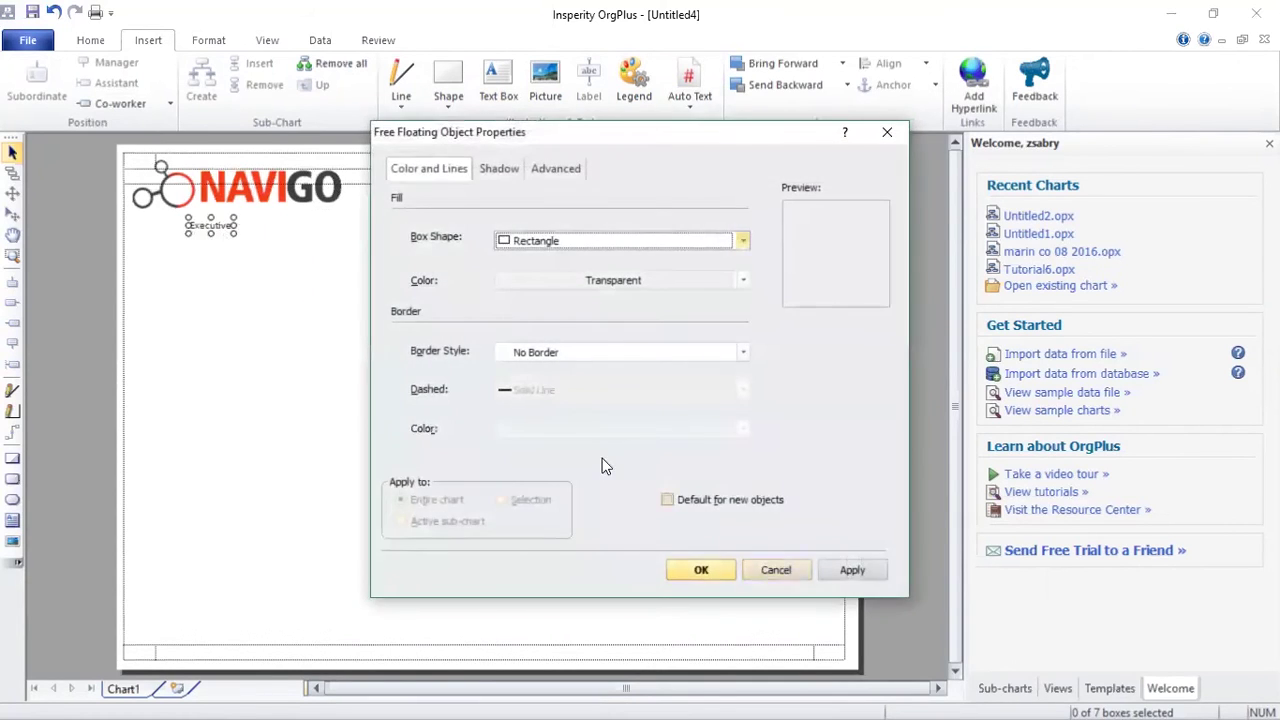
click(745, 568)
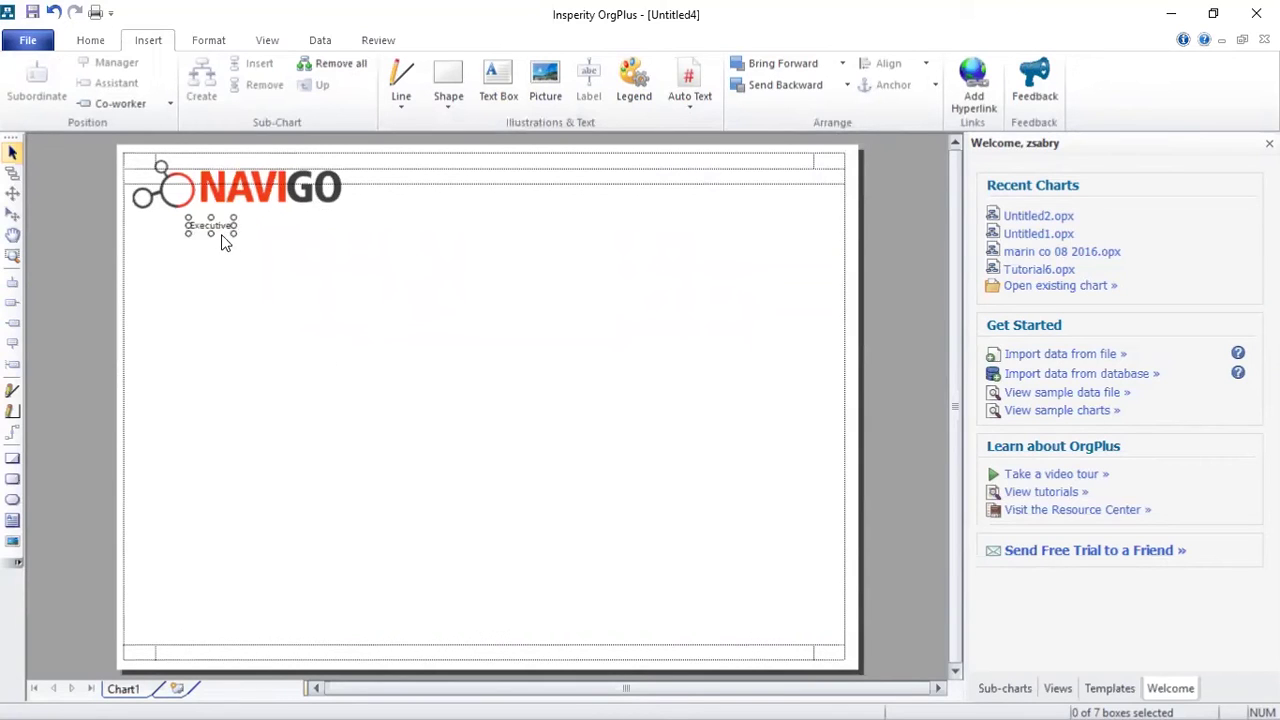
drag(221, 235, 499, 645)
click(262, 44)
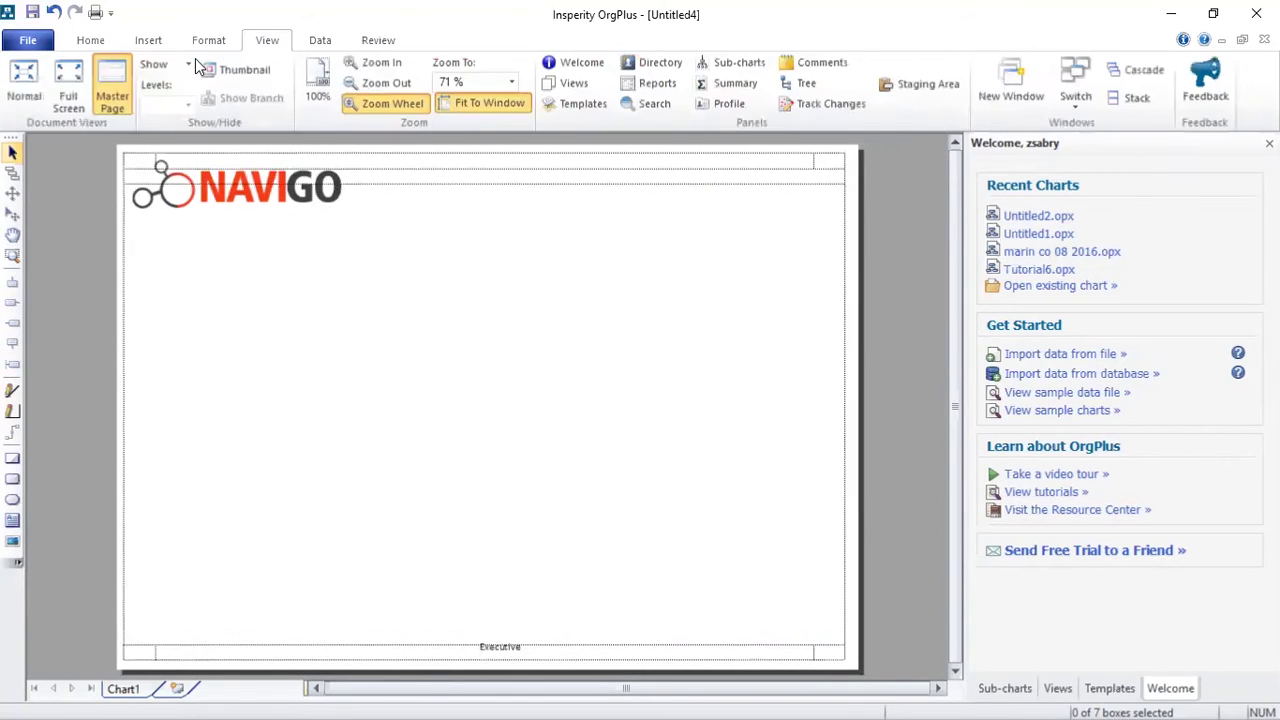
click(25, 86)
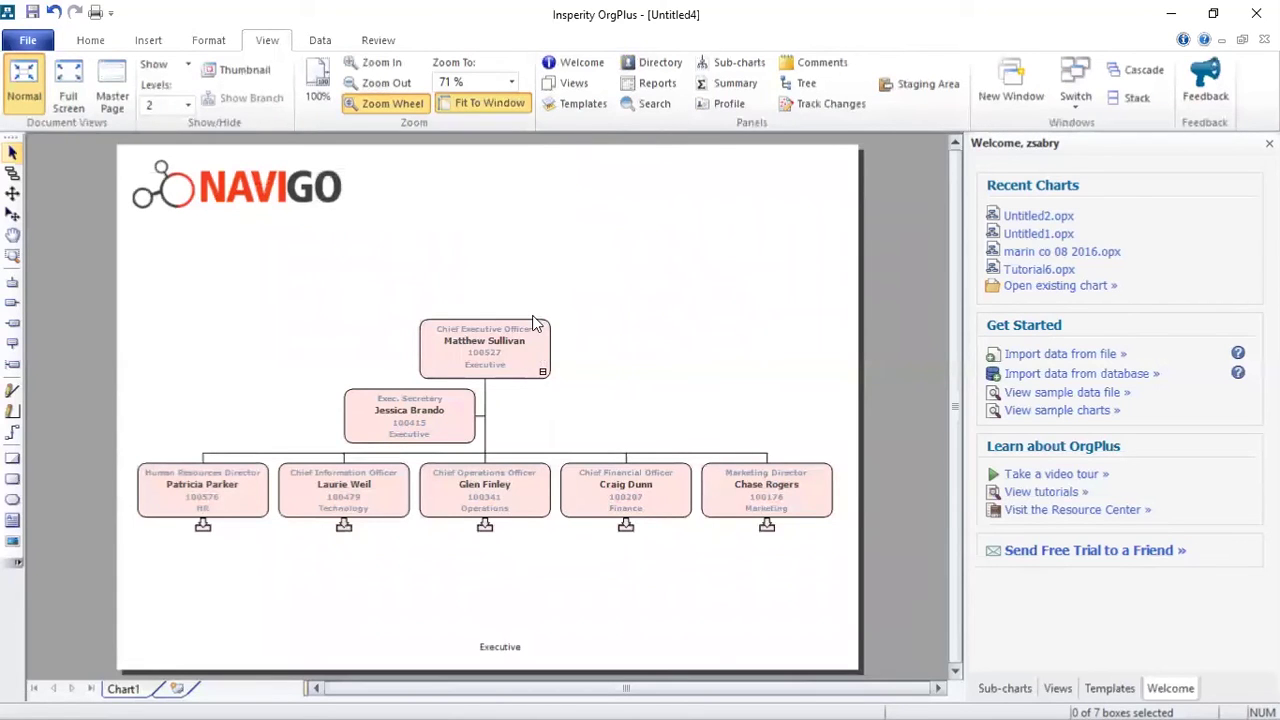
Step: Show the Sub-charts tree: Executive with HR, Technology, Operations, Finance and Marketing branches
scroll(486, 337, up, 2)
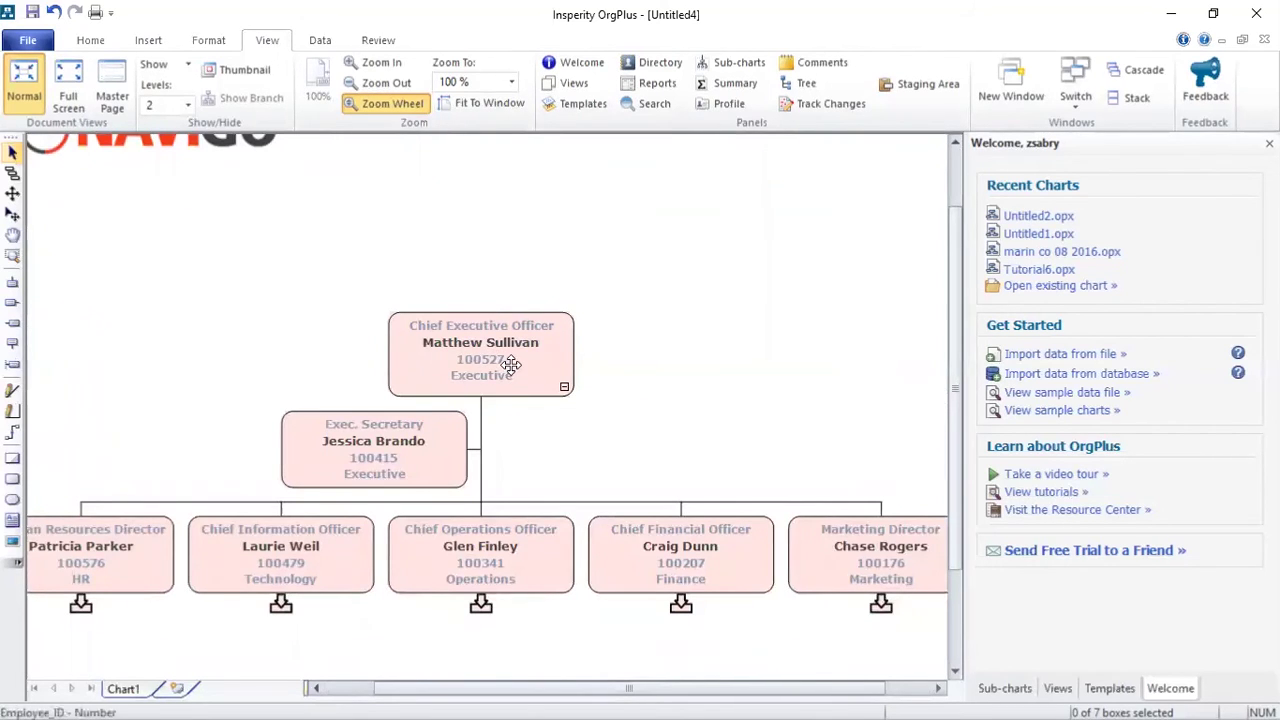
scroll(510, 364, down, 2)
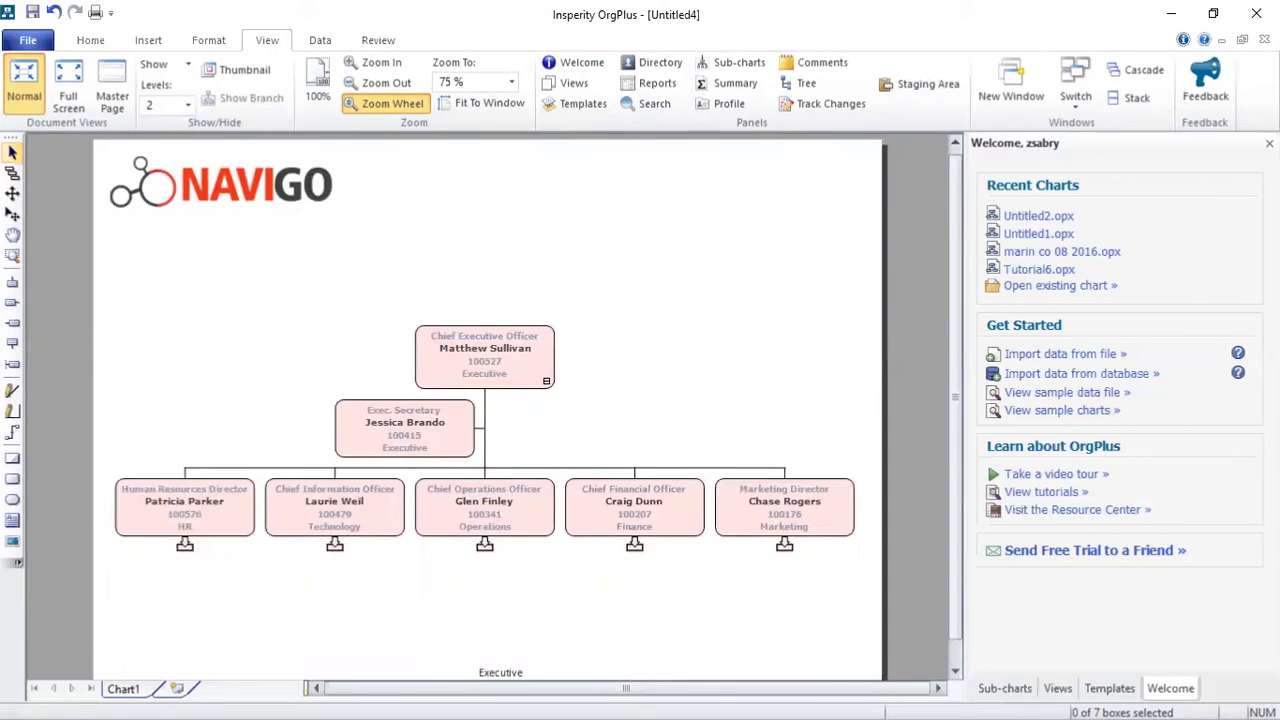
click(1004, 688)
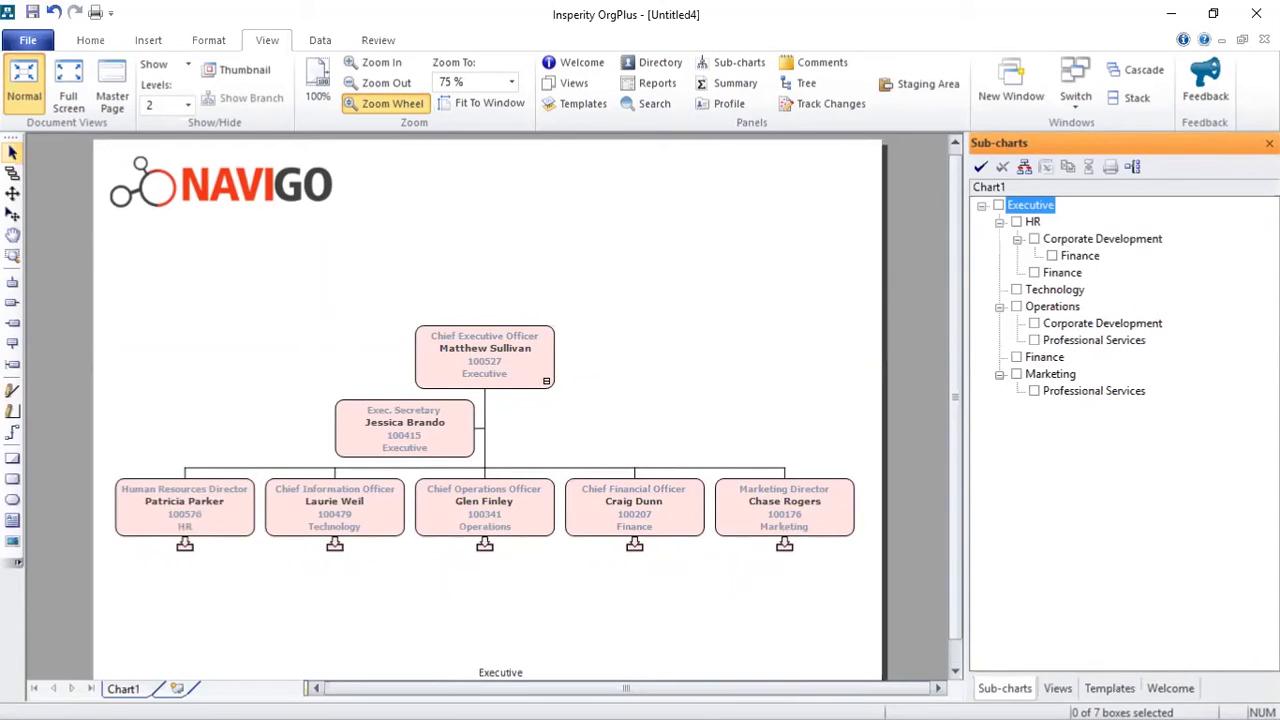
click(185, 544)
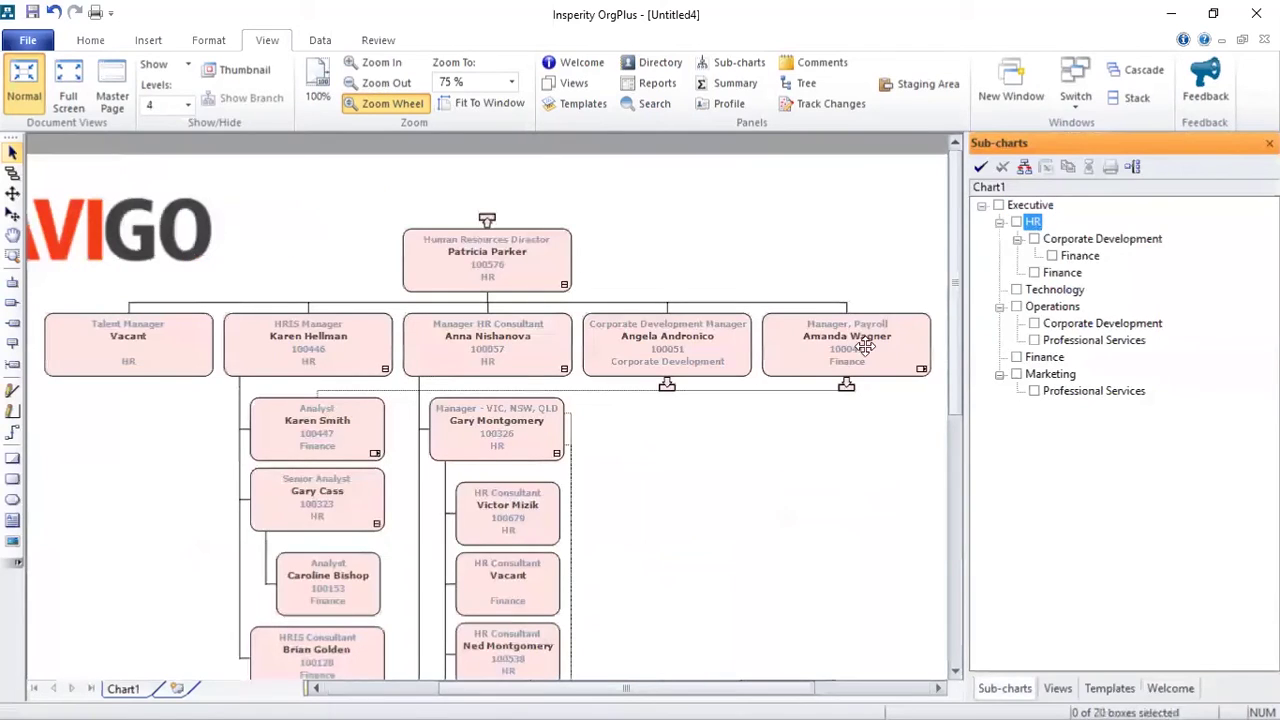
scroll(650, 285, down, 1)
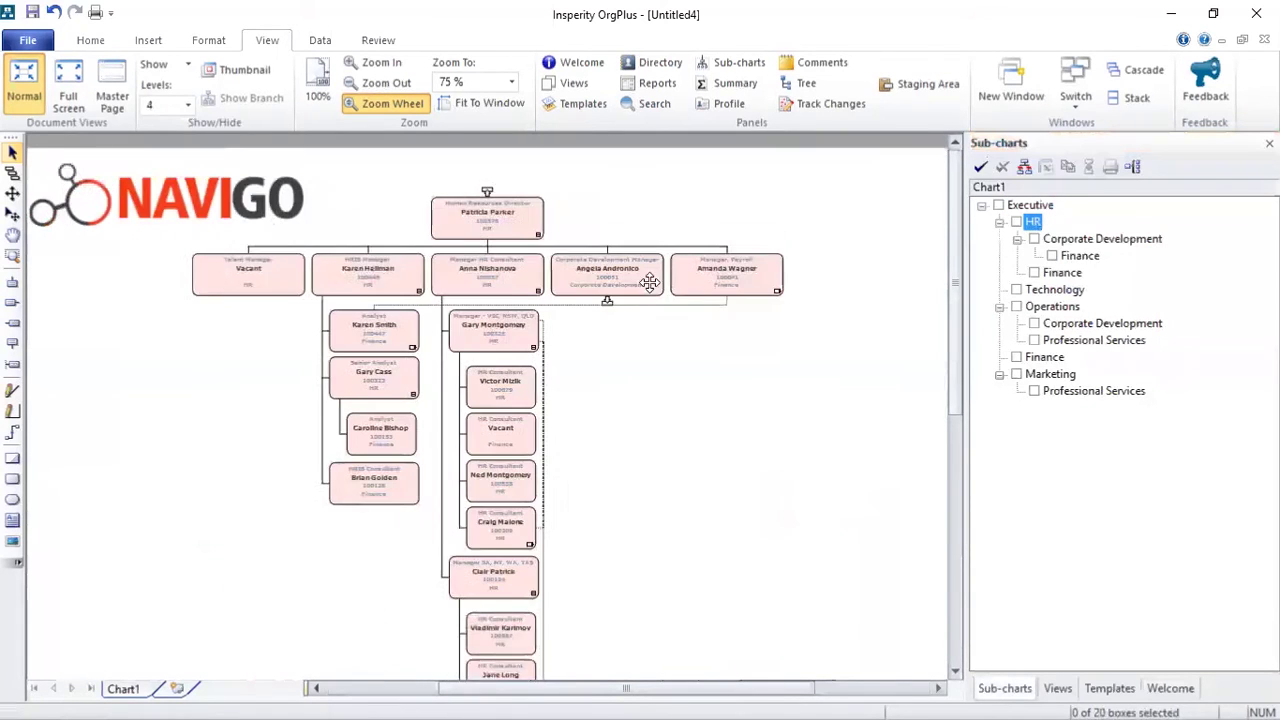
click(1054, 289)
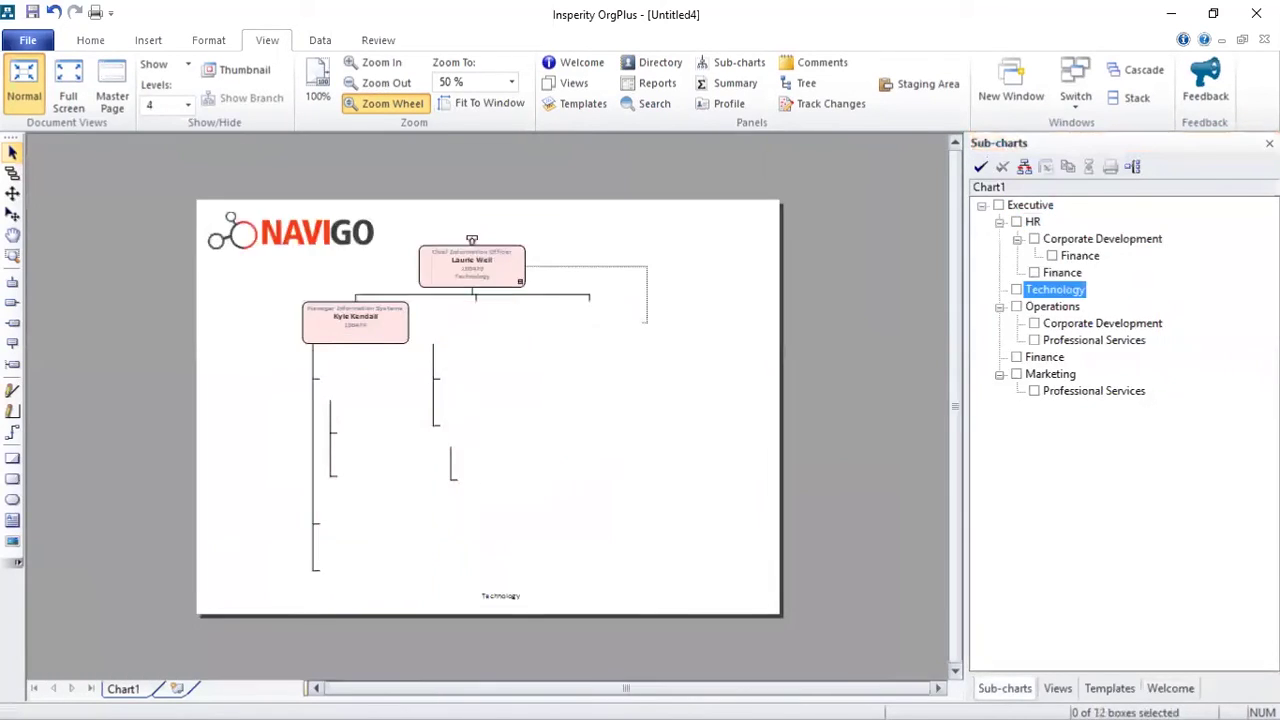
click(1052, 306)
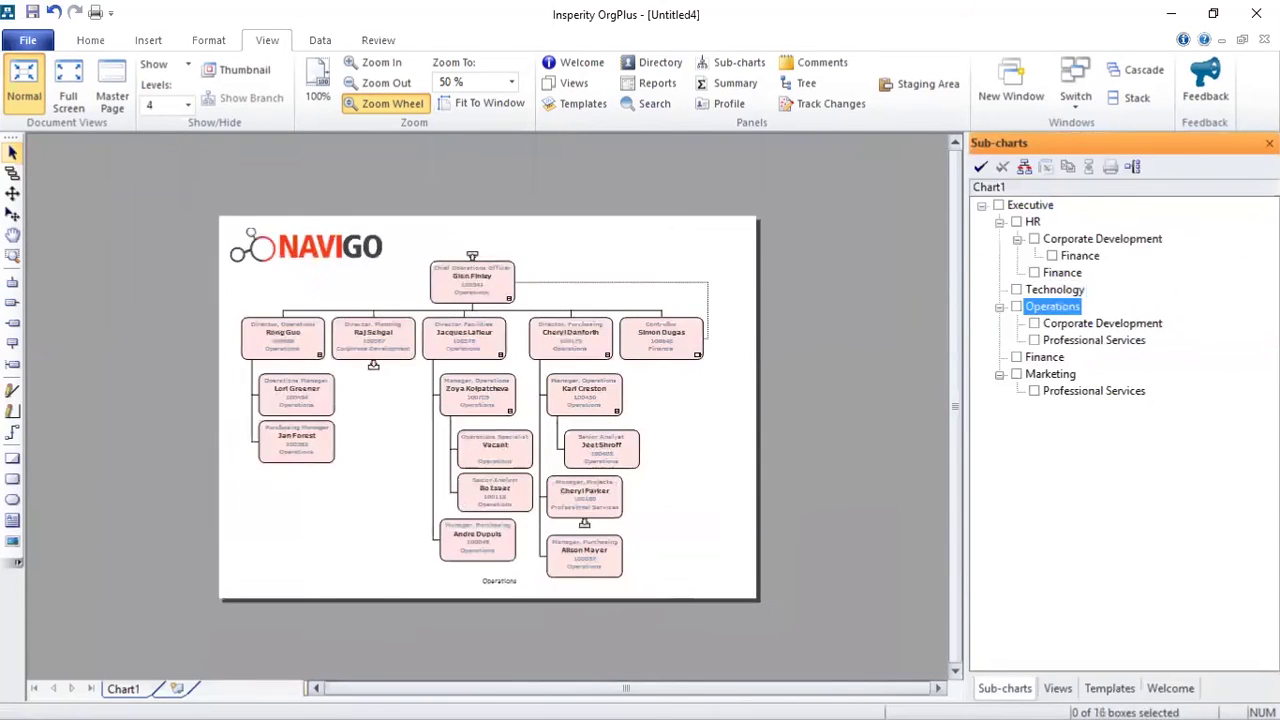
click(1044, 357)
click(1050, 373)
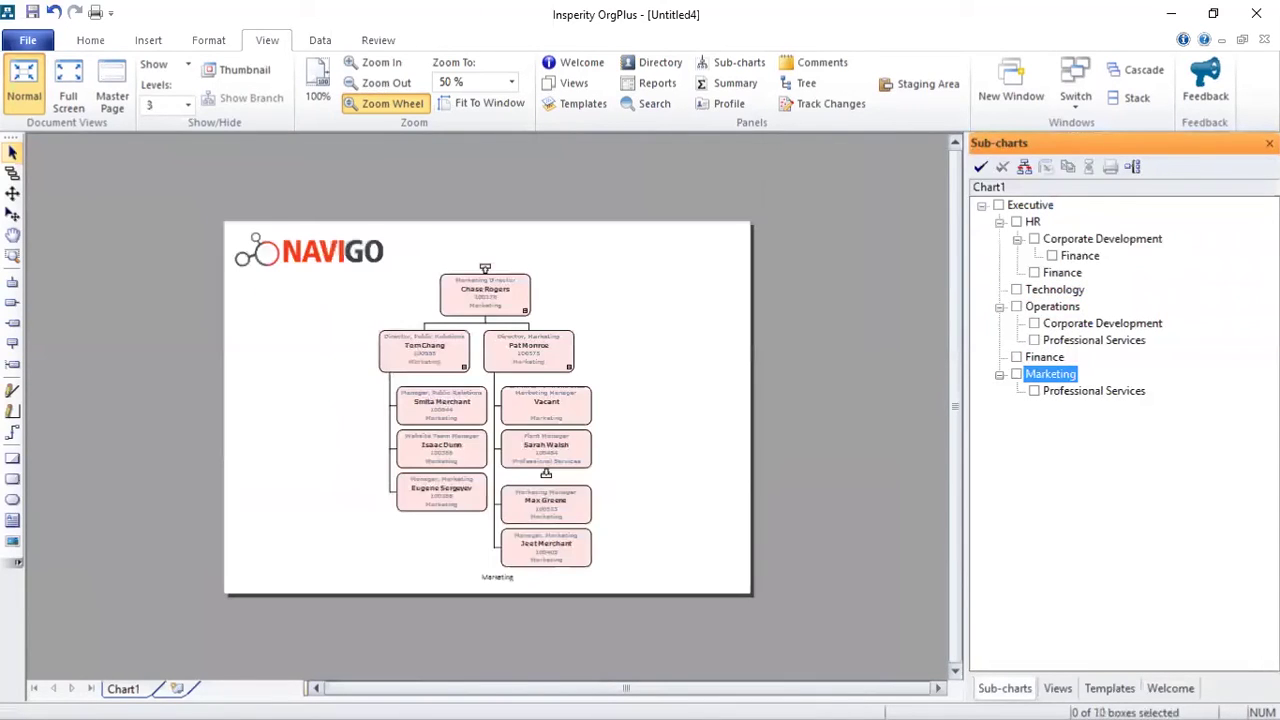
key(Home)
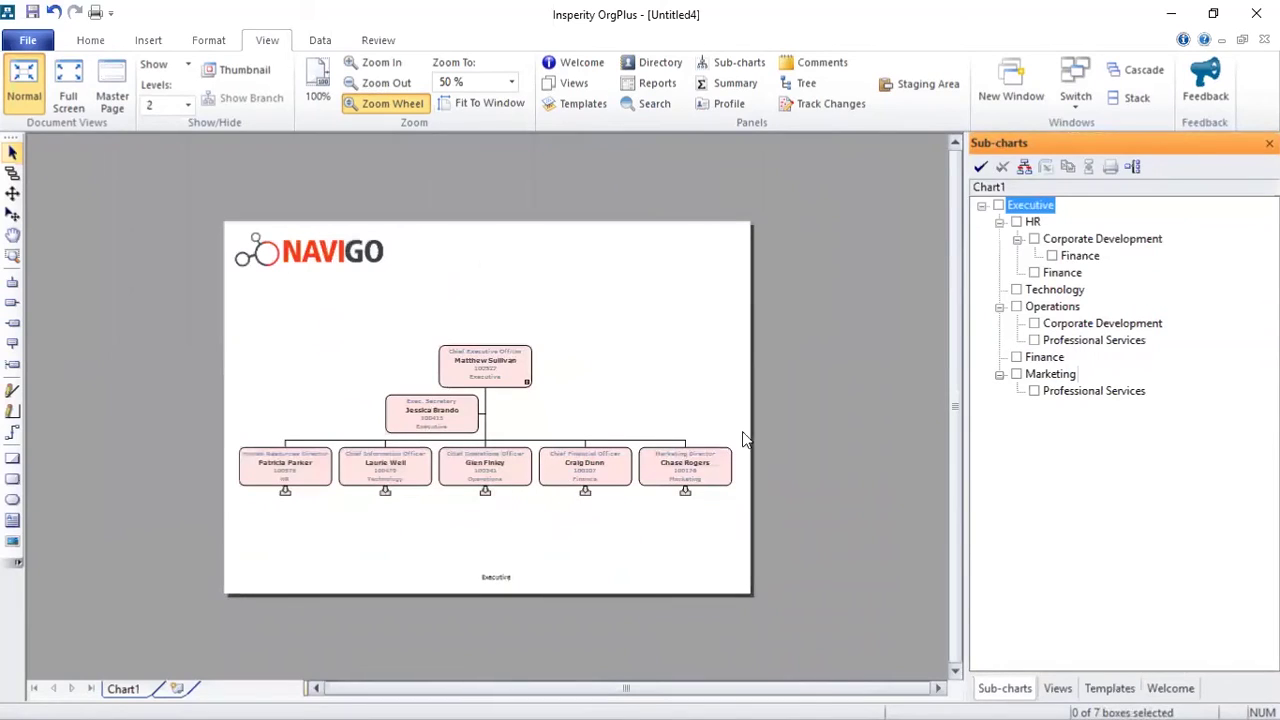
scroll(484, 408, up, 1)
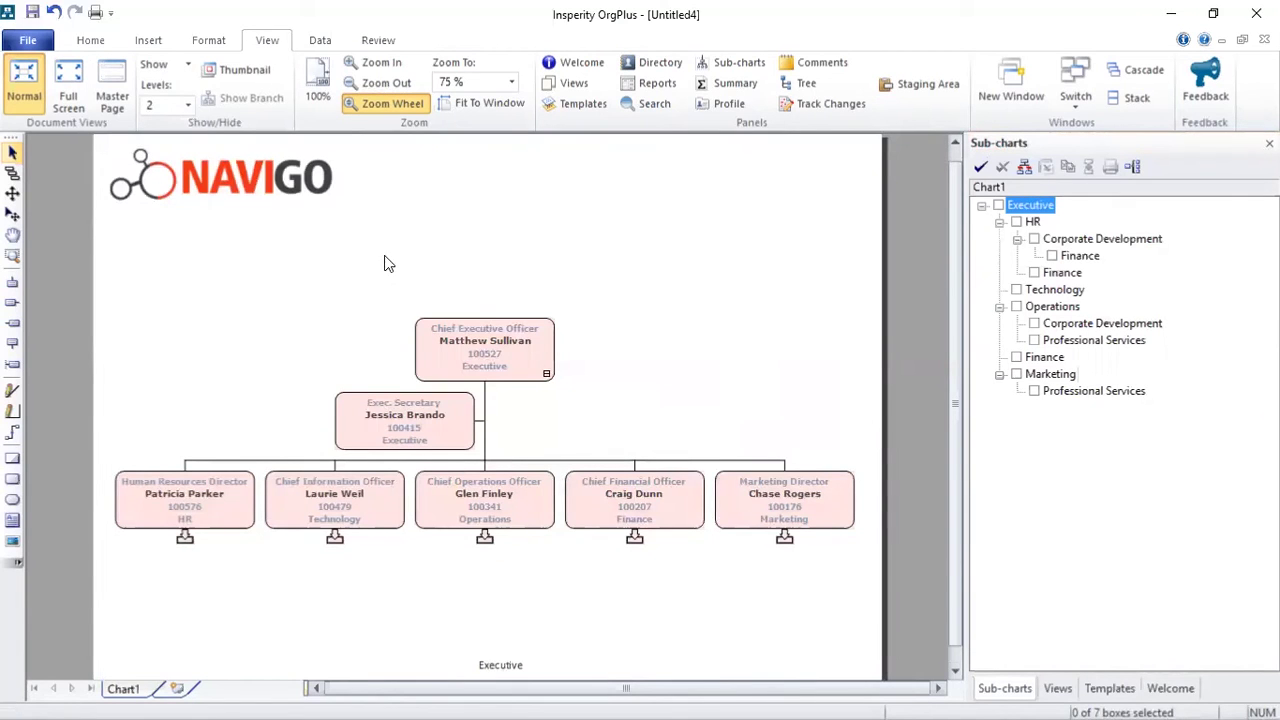
click(28, 42)
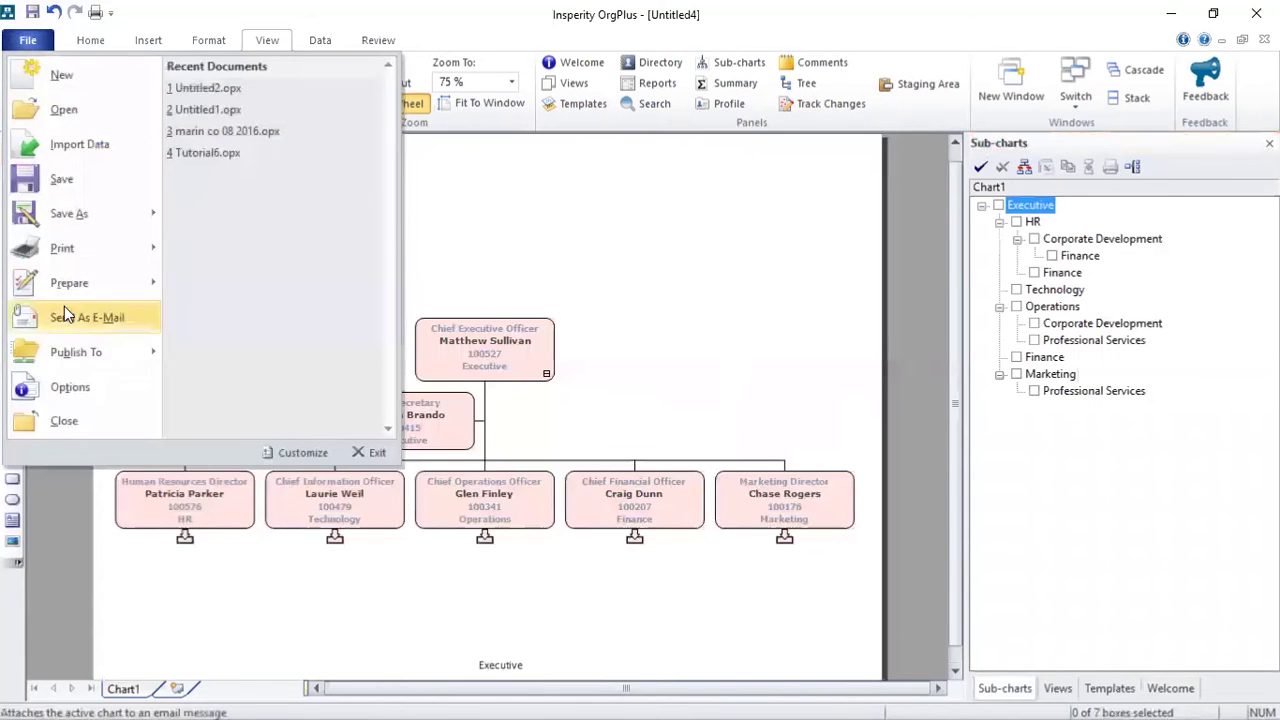
mouse_move(77, 351)
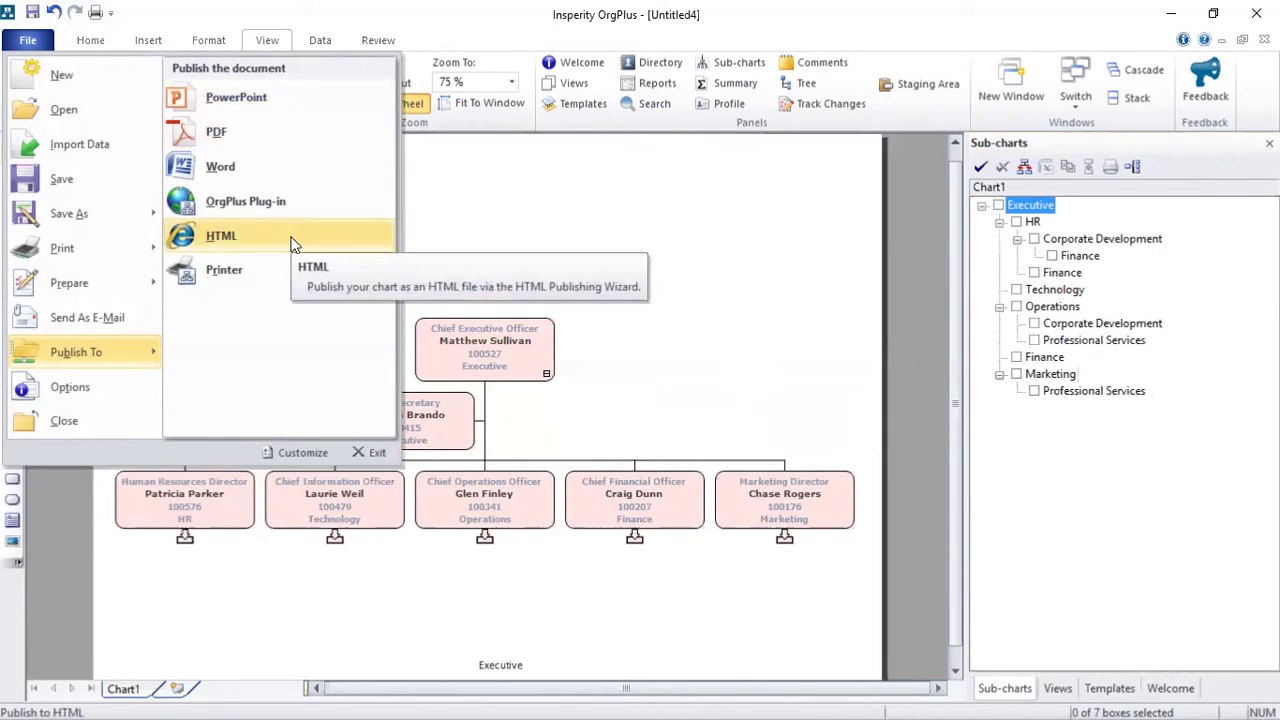
click(683, 245)
drag(683, 241, 765, 312)
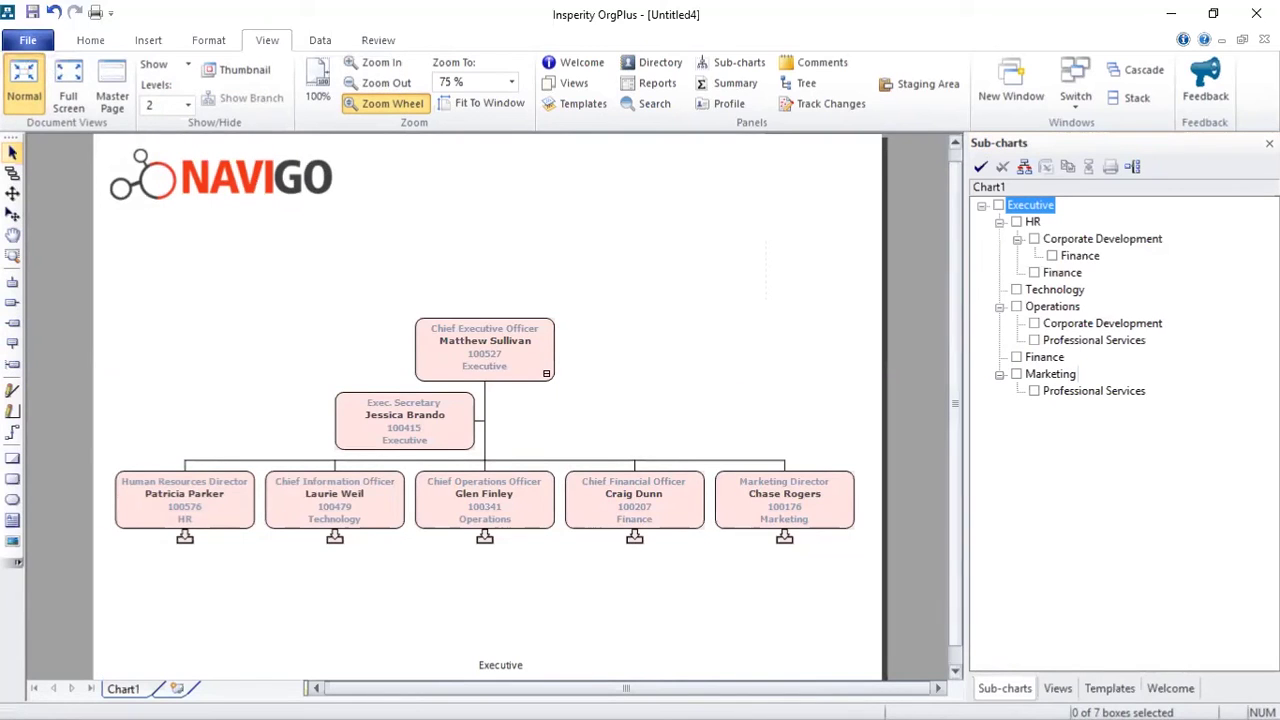
Step: Try the Bright Colors and brown design templates, then apply the red design template
click(1110, 688)
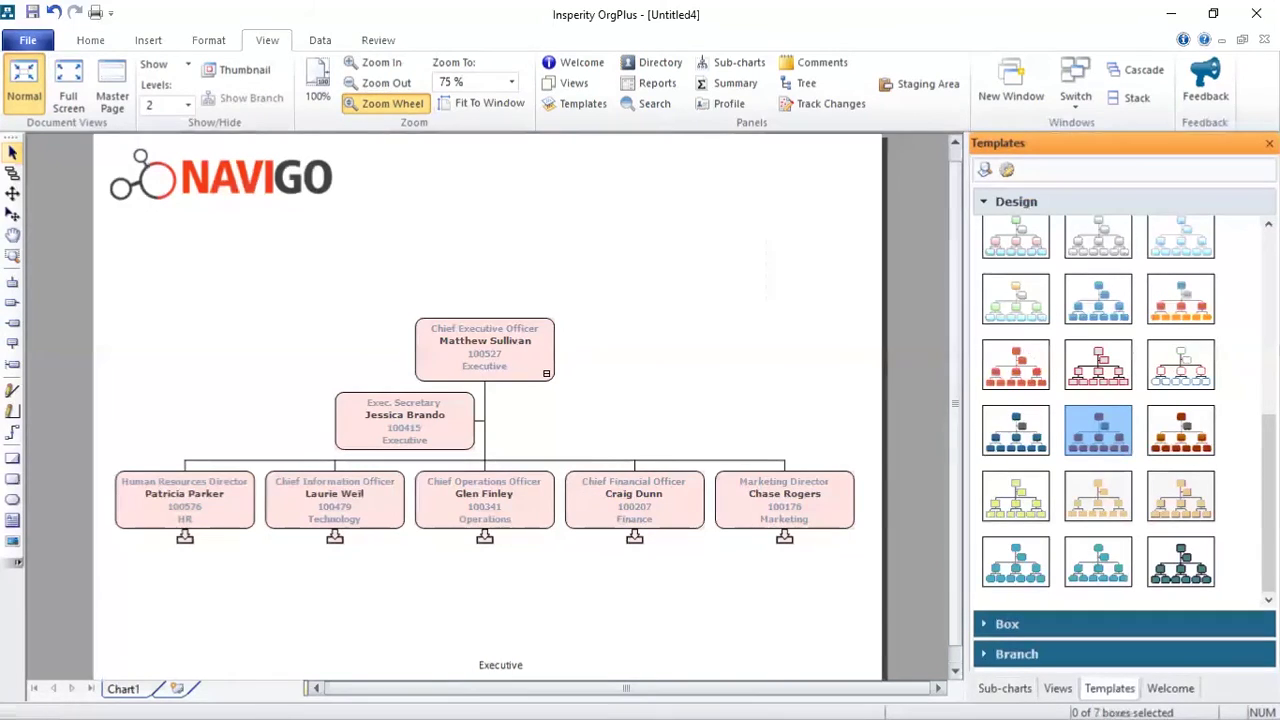
drag(1268, 500, 1268, 318)
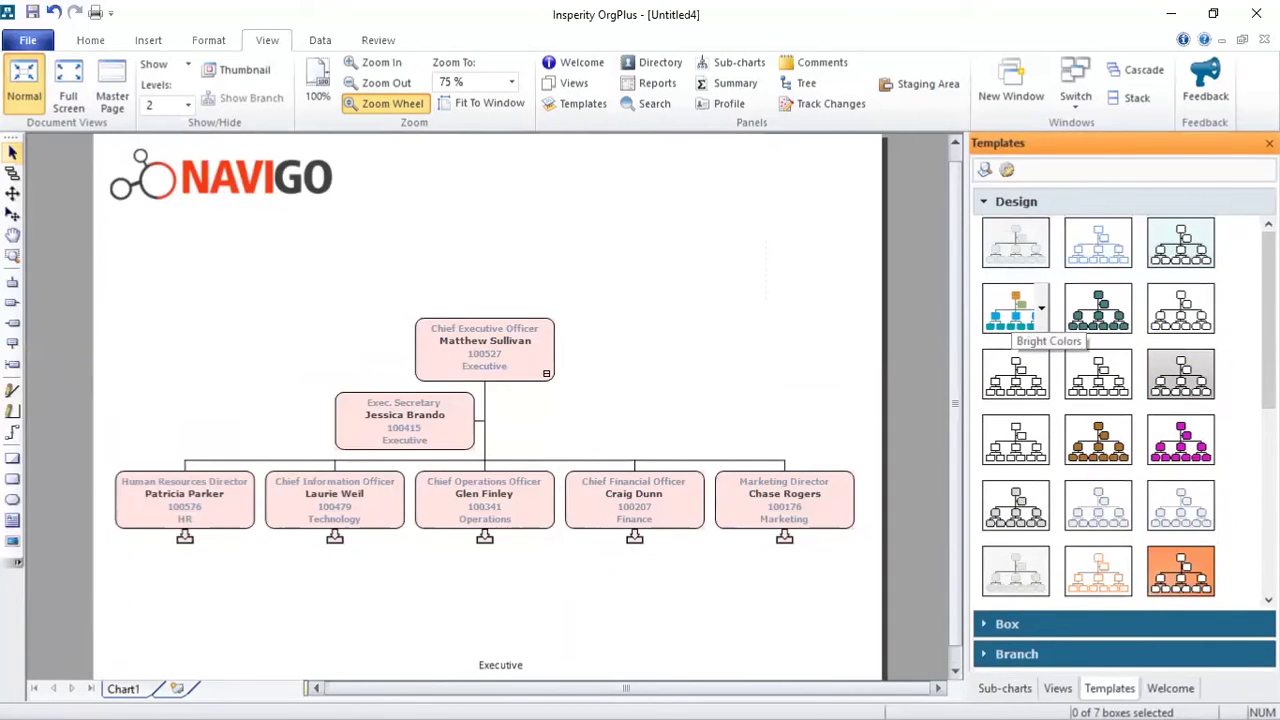
click(1015, 310)
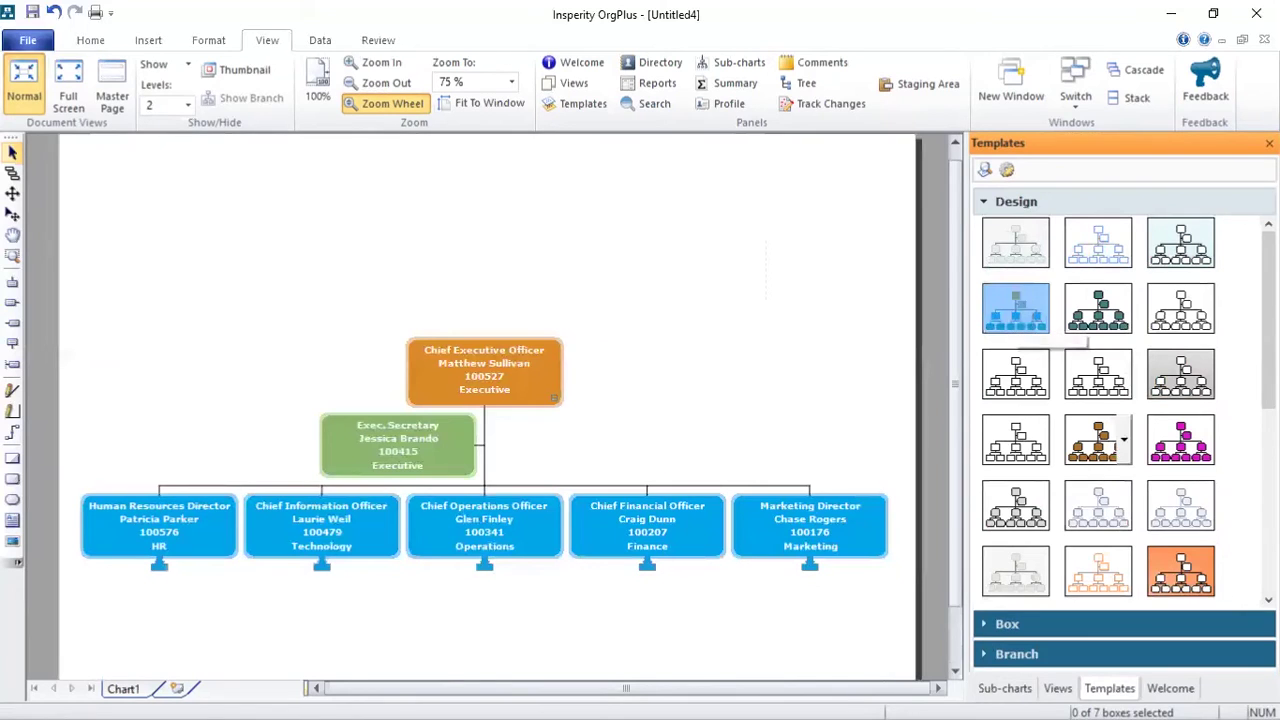
click(1105, 455)
scroll(1205, 492, down, 3)
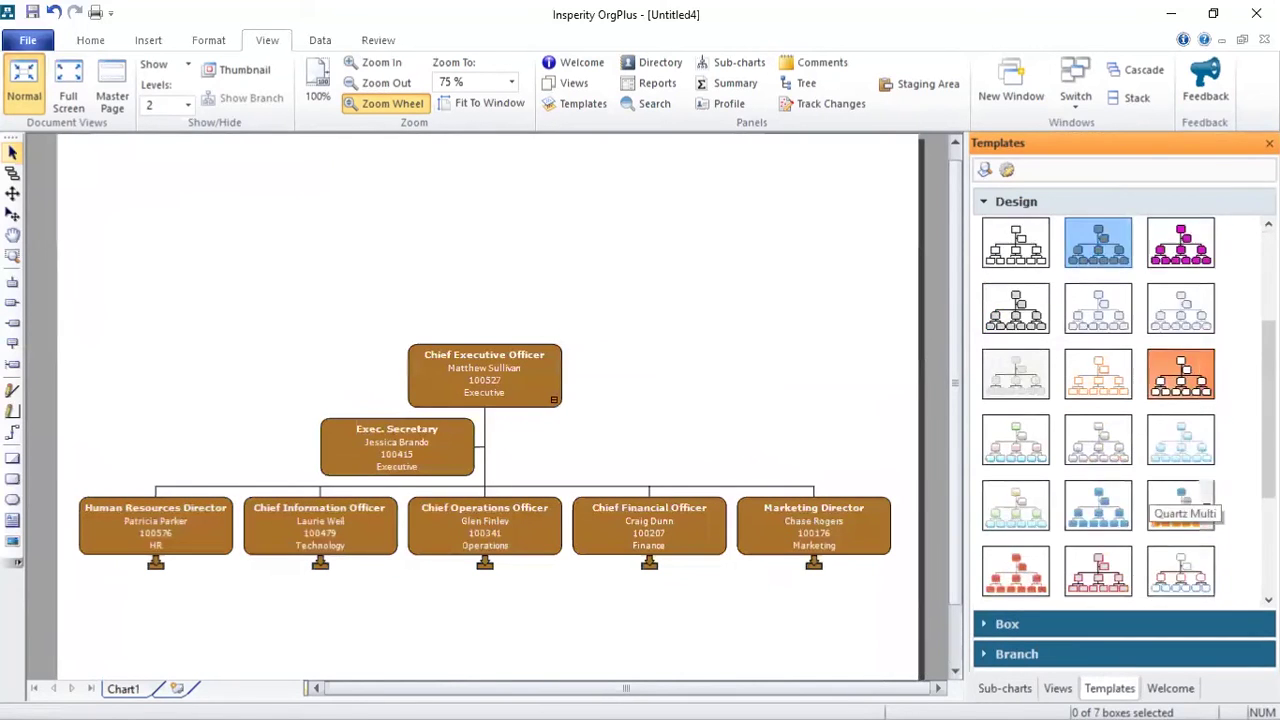
scroll(1205, 495, down, 2)
click(1098, 538)
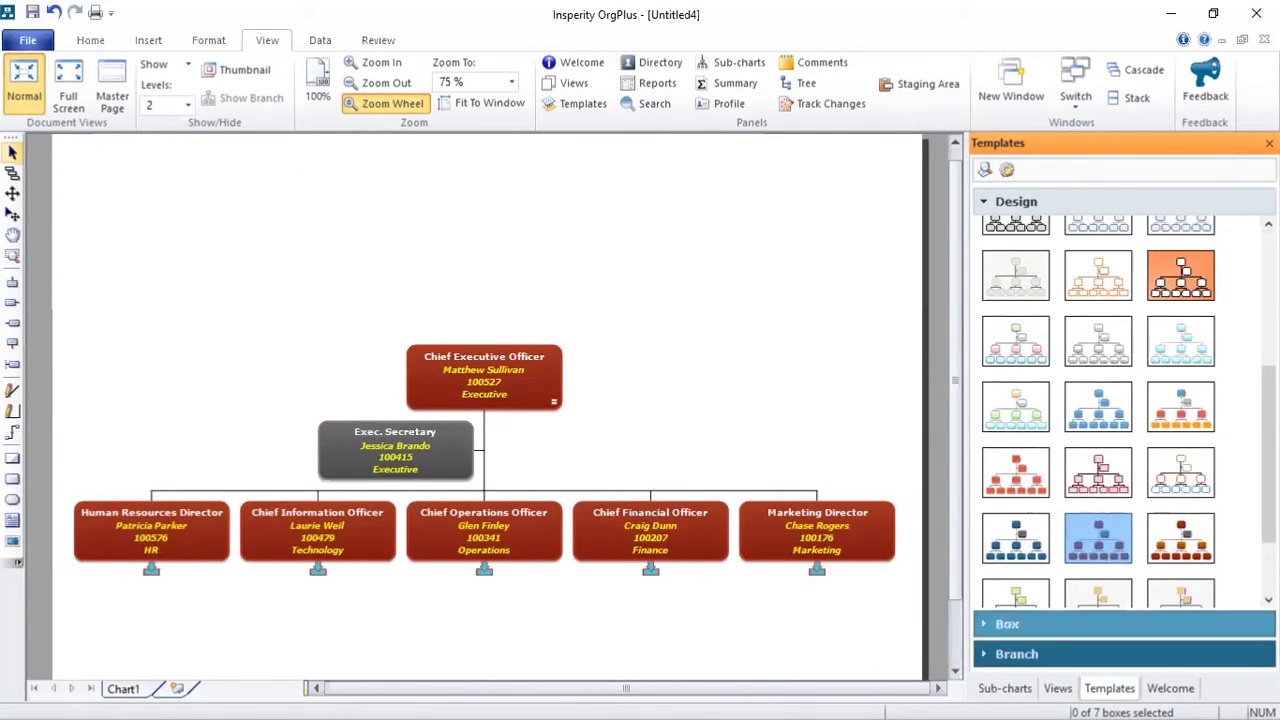
Step: Give the Chief Executive Officer box a plain white bordered box style
click(1007, 623)
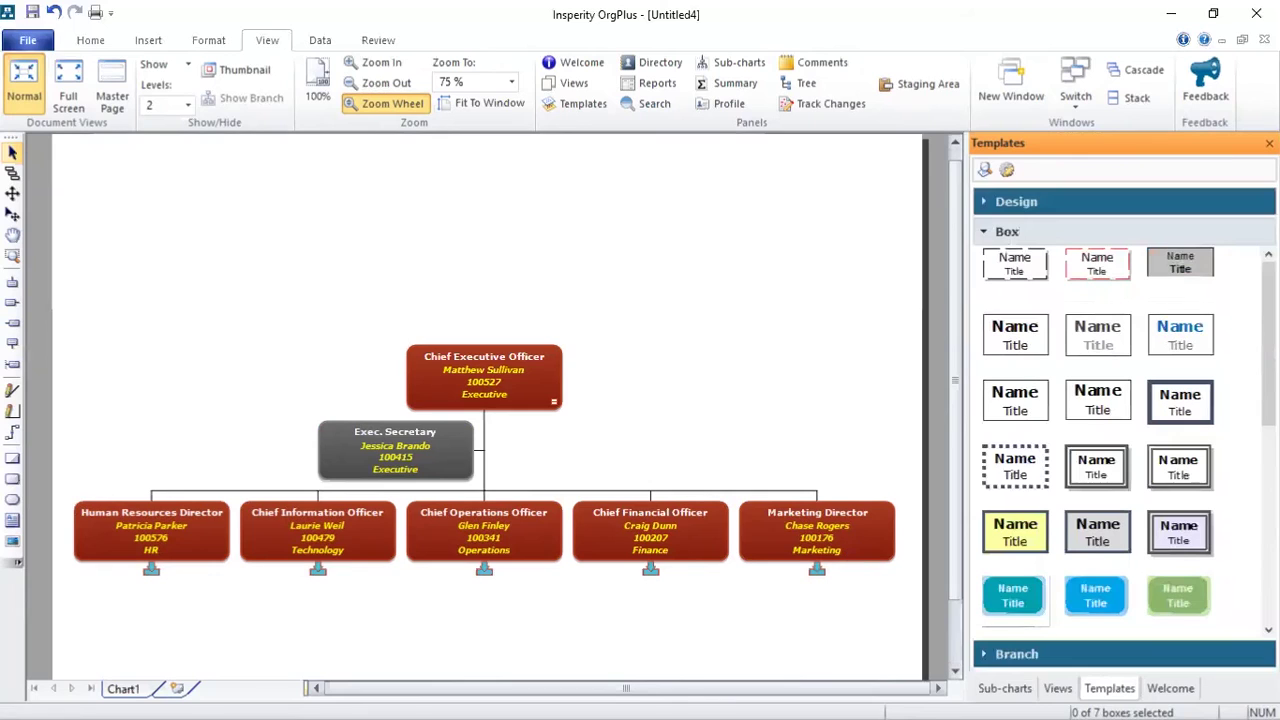
click(551, 371)
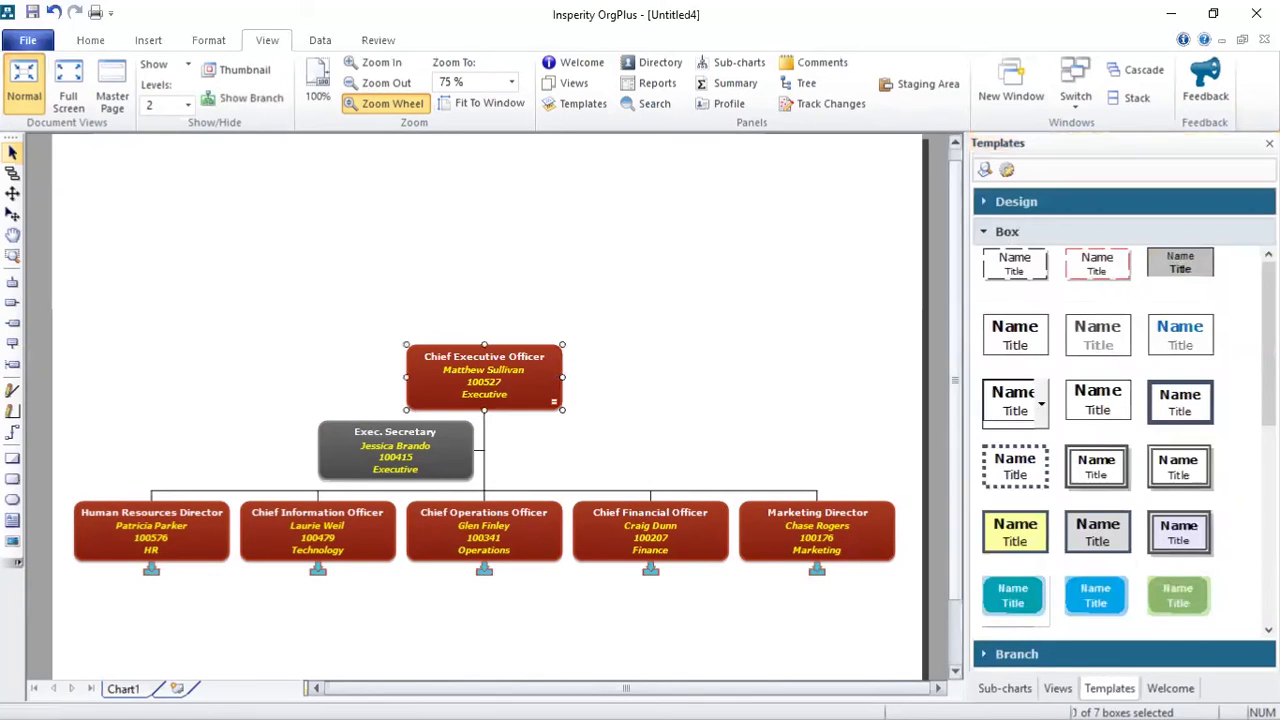
click(1178, 467)
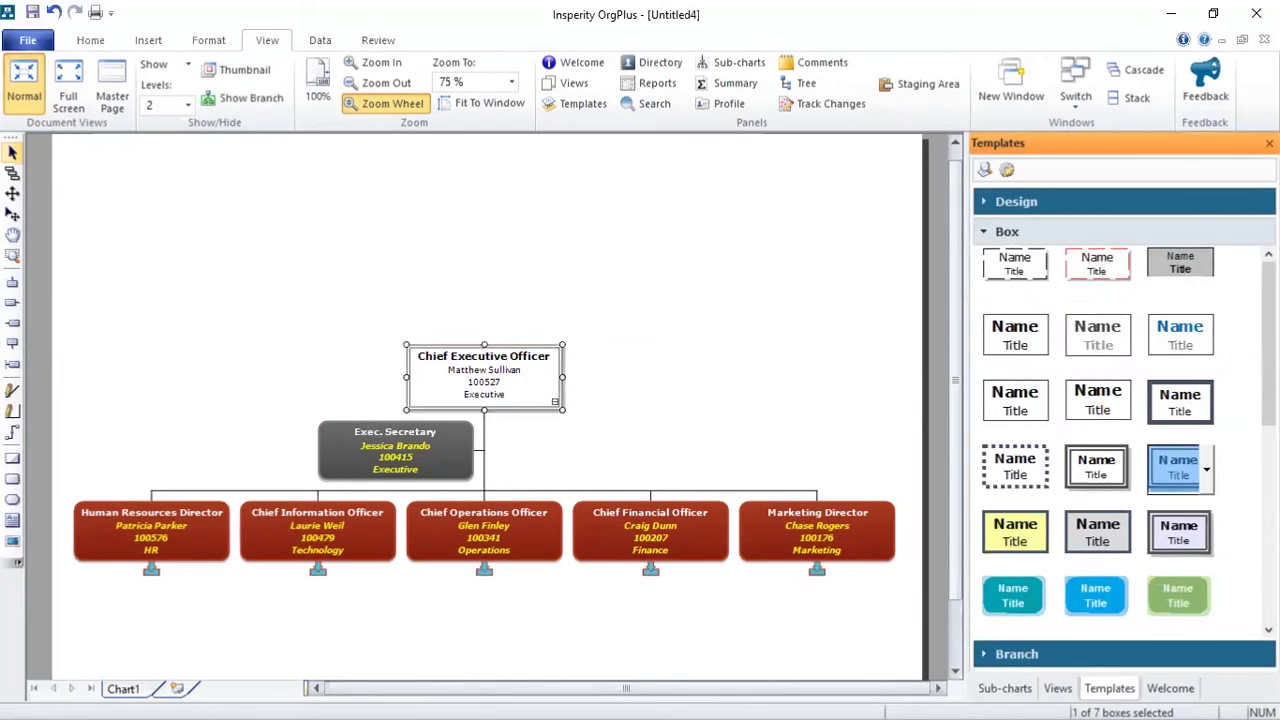
click(697, 433)
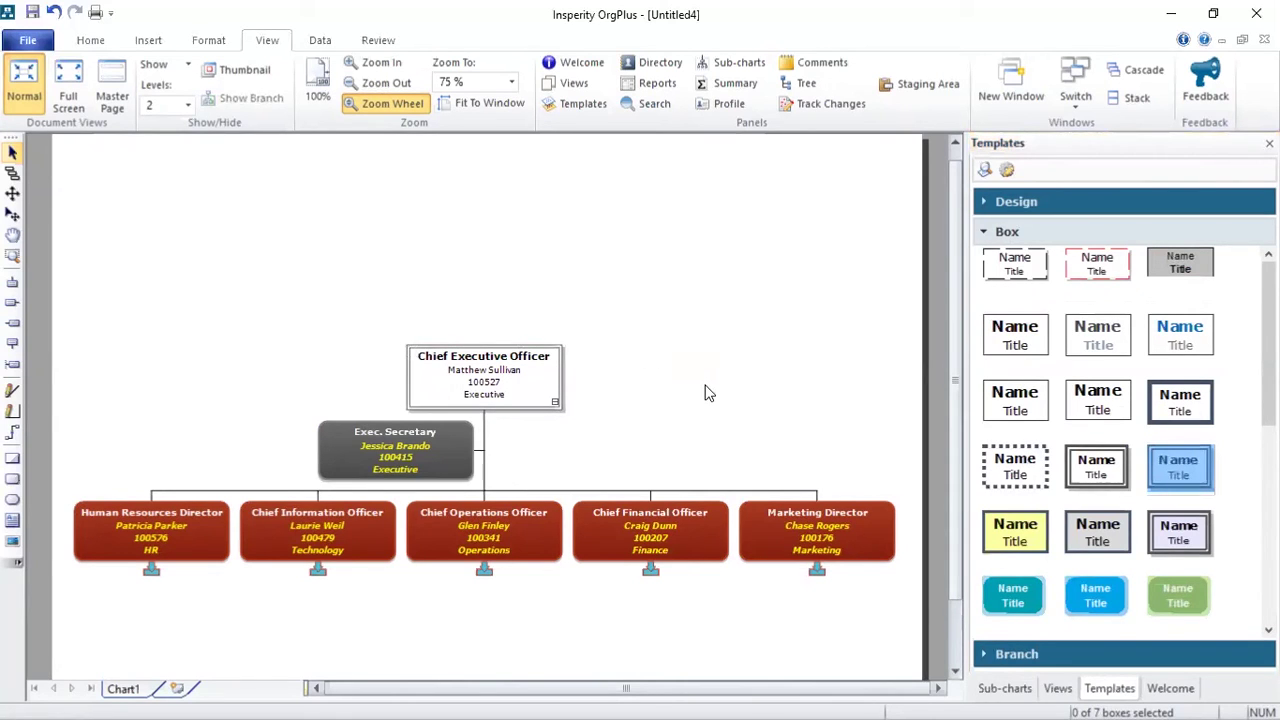
scroll(770, 410, down, 1)
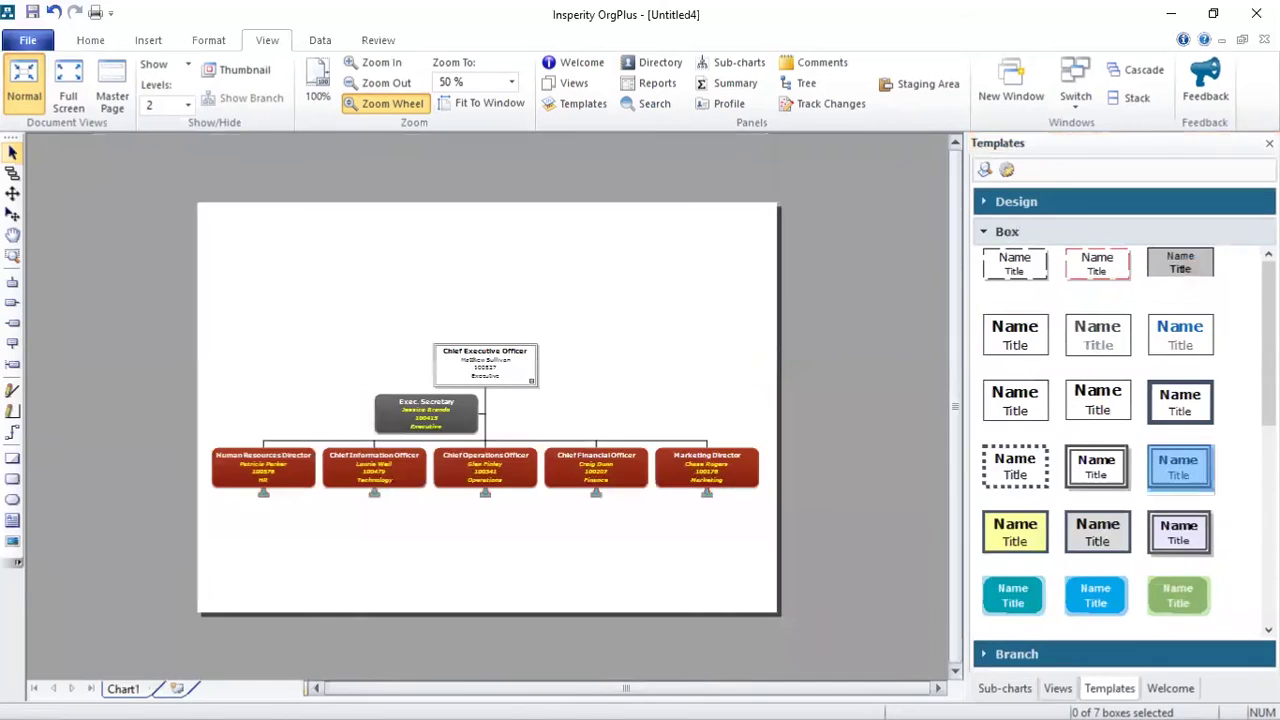
Step: Apply the Gender view so boxes show each person's gender and male/female percentages
click(1057, 688)
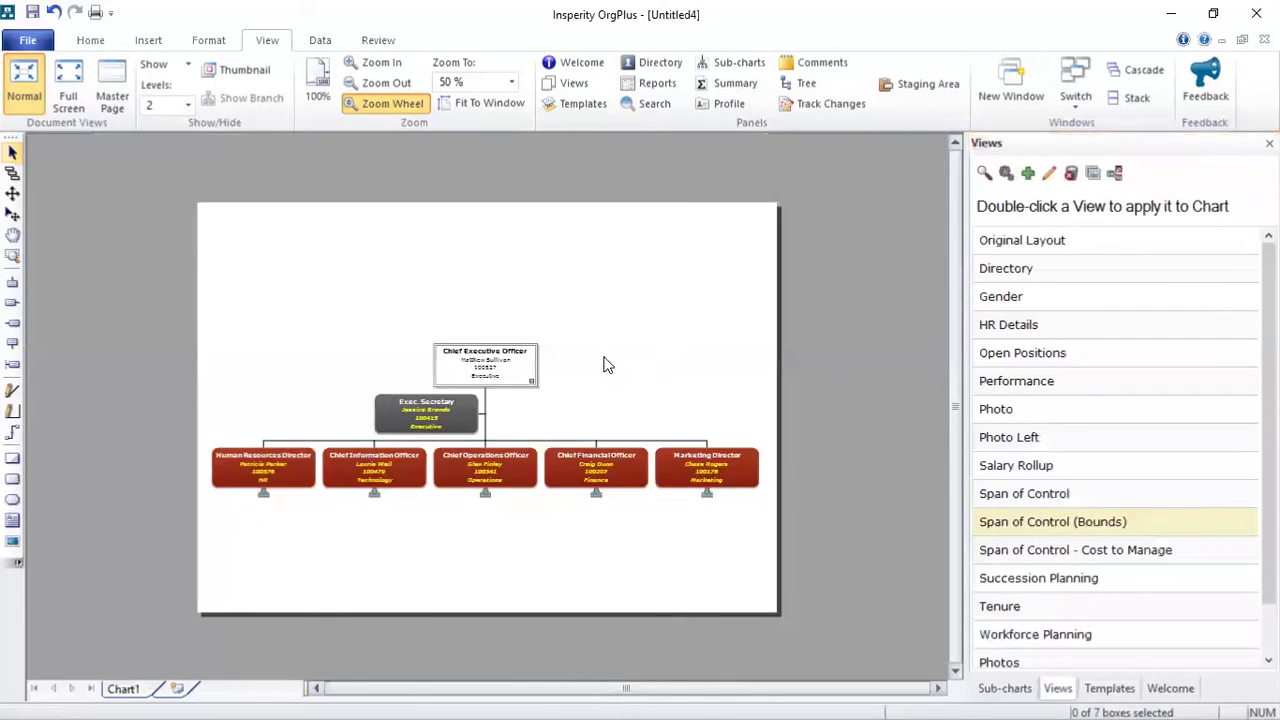
scroll(590, 380, up, 1)
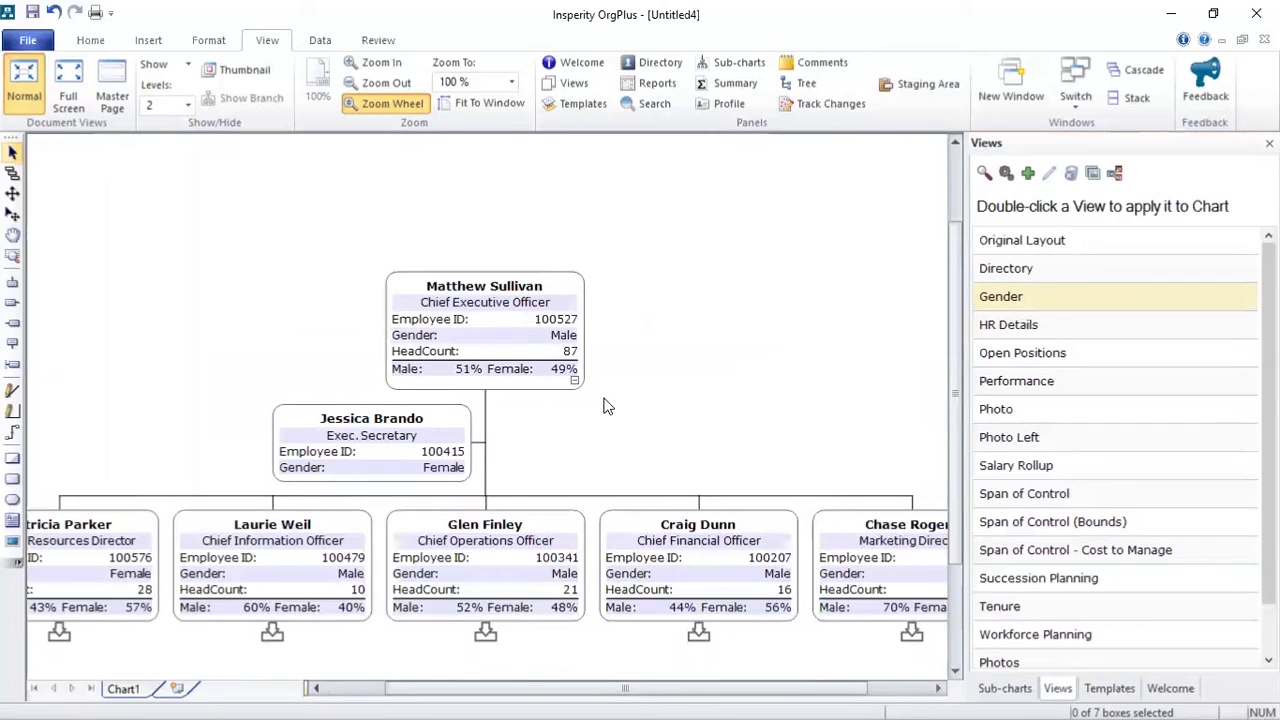
scroll(604, 406, up, 1)
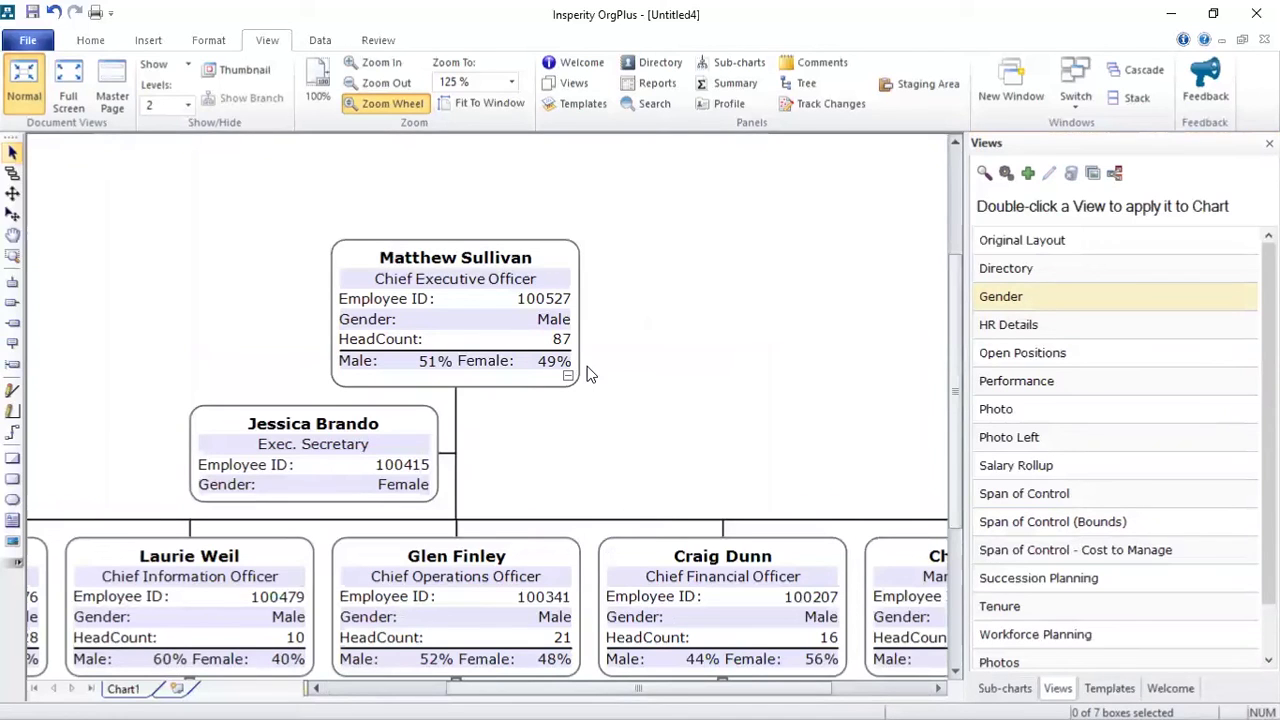
scroll(620, 369, down, 1)
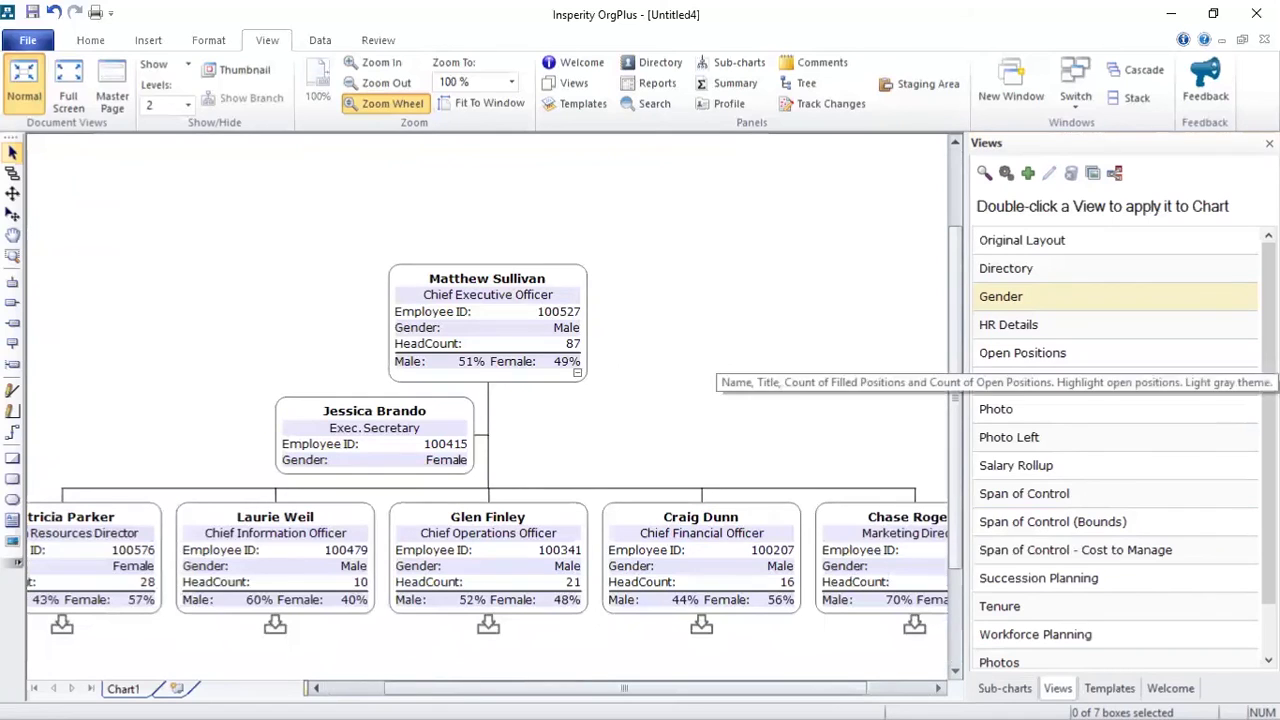
double_click(1030, 353)
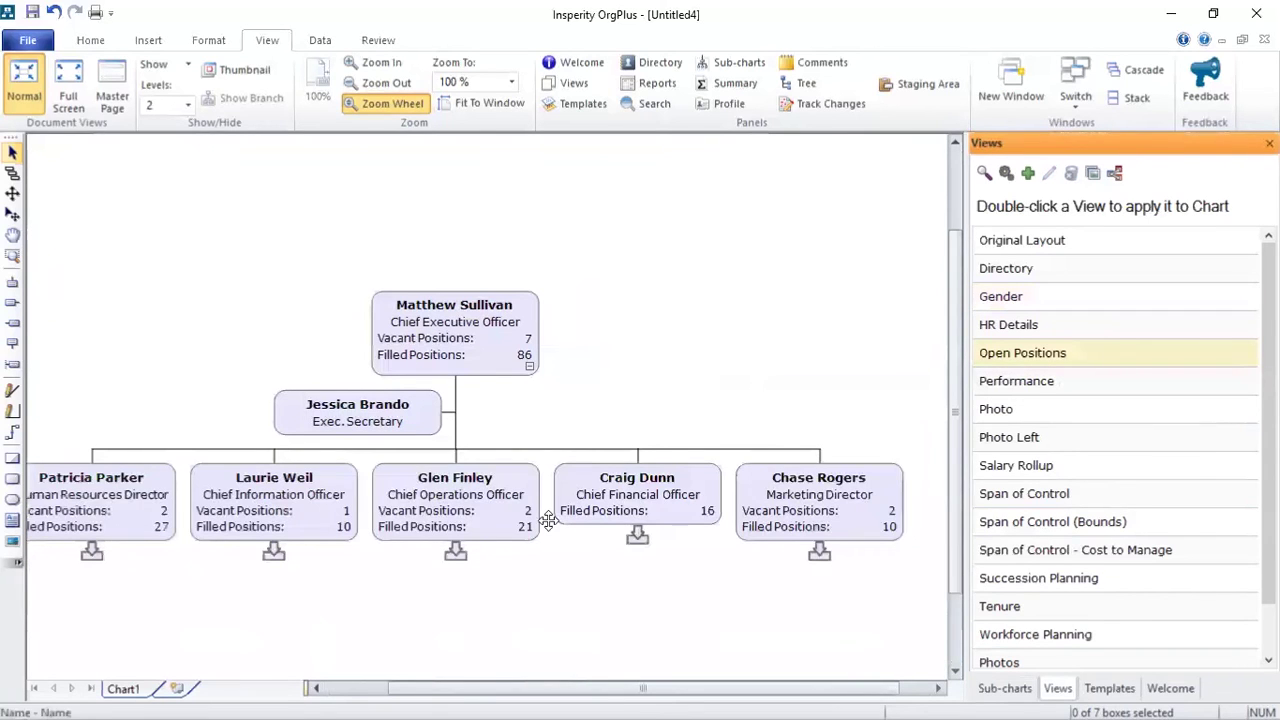
click(456, 551)
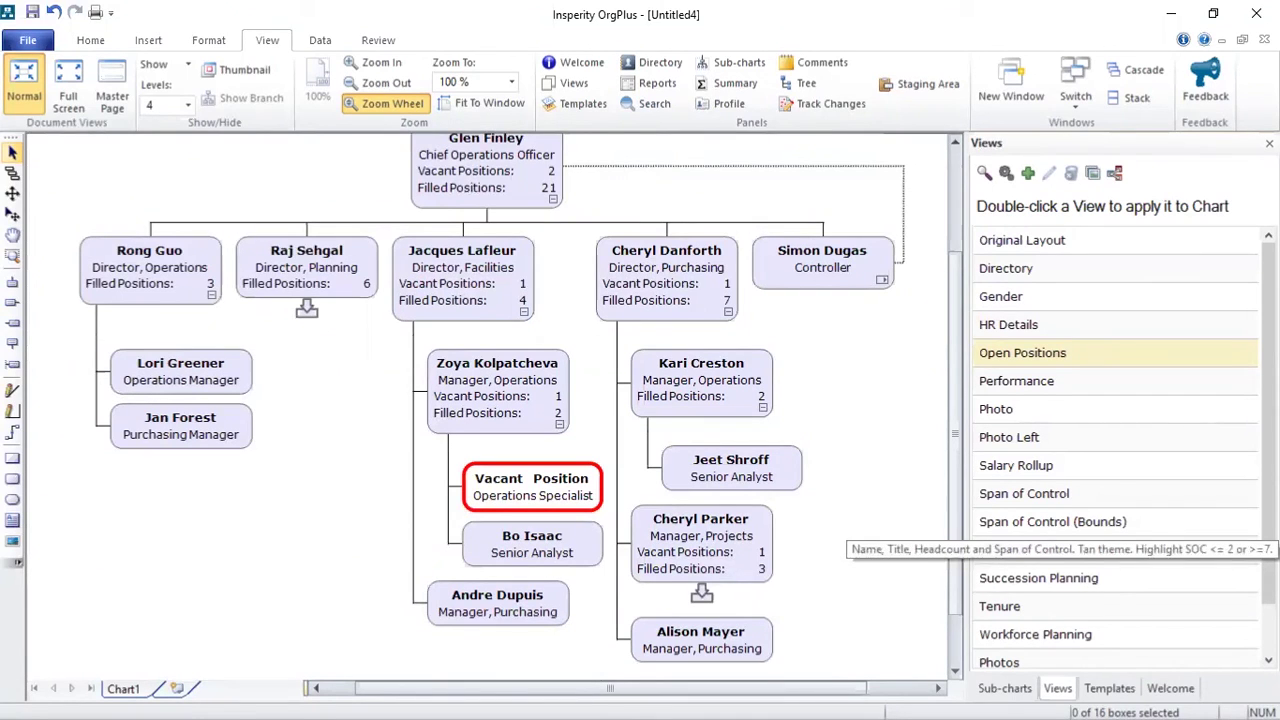
Step: Apply the Span of Control (Bounds) view and go back up to the top-level chart
double_click(1052, 521)
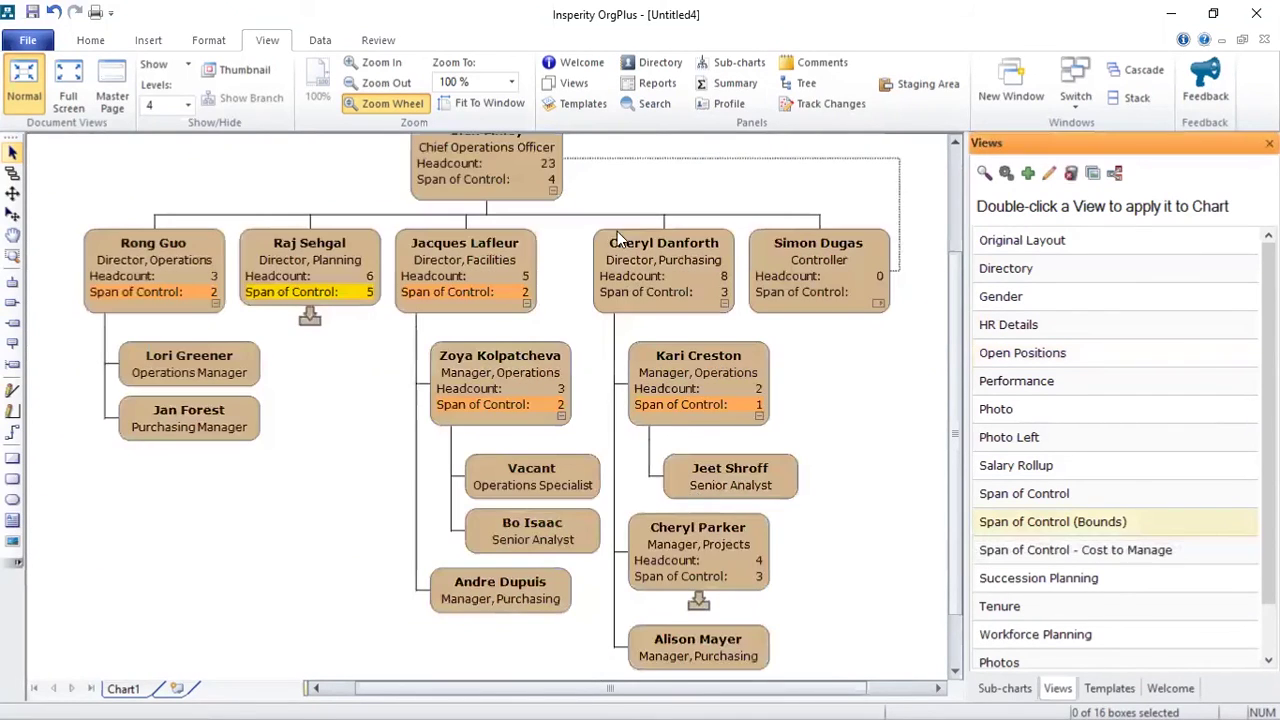
click(955, 142)
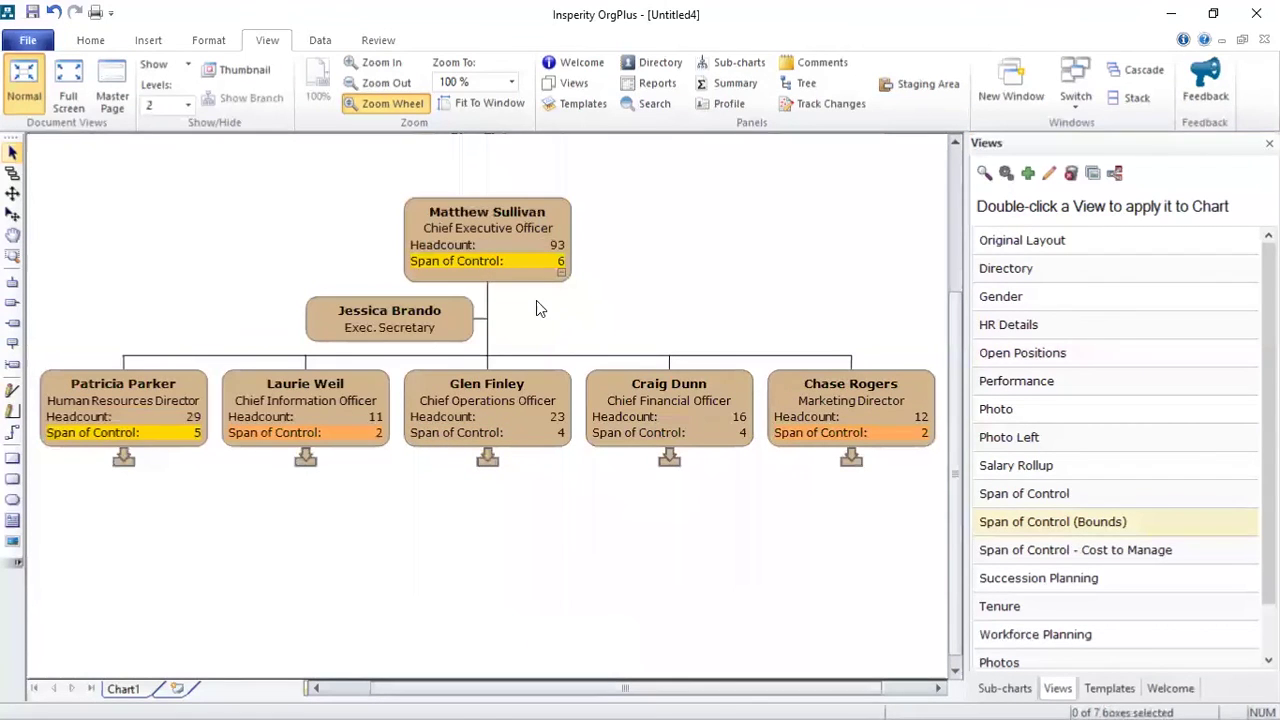
scroll(467, 222, up, 1)
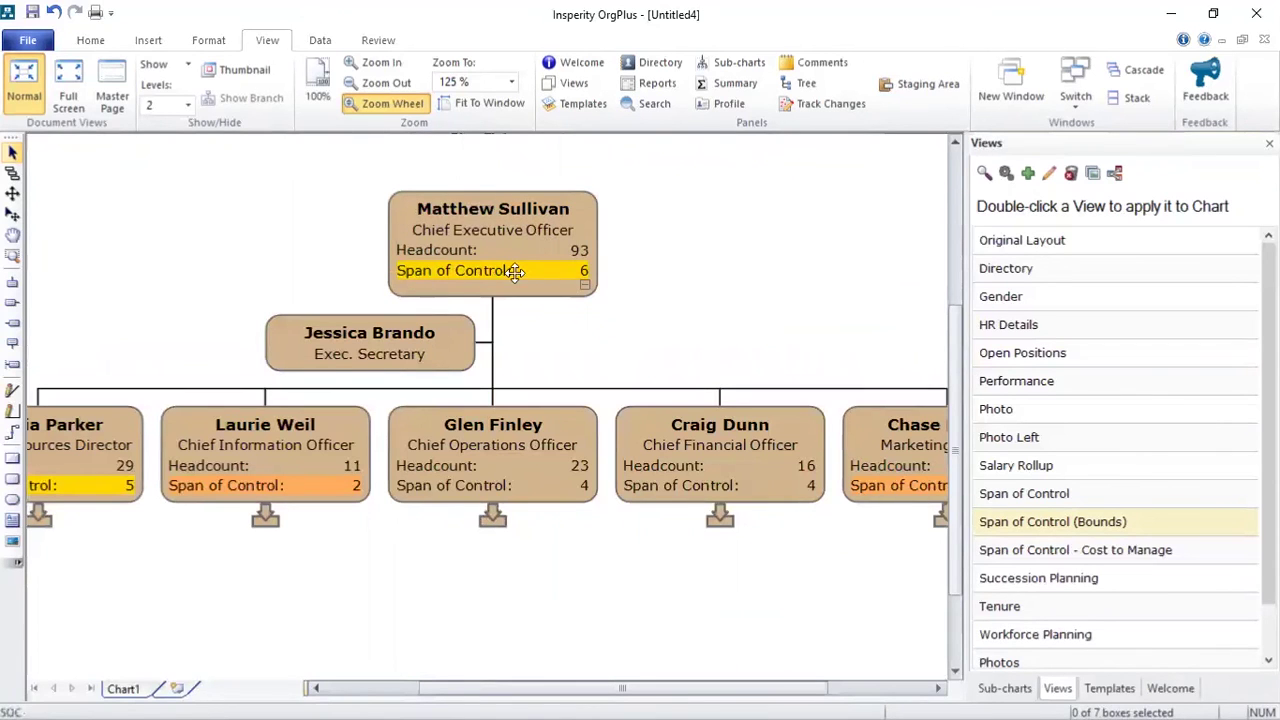
scroll(654, 285, down, 1)
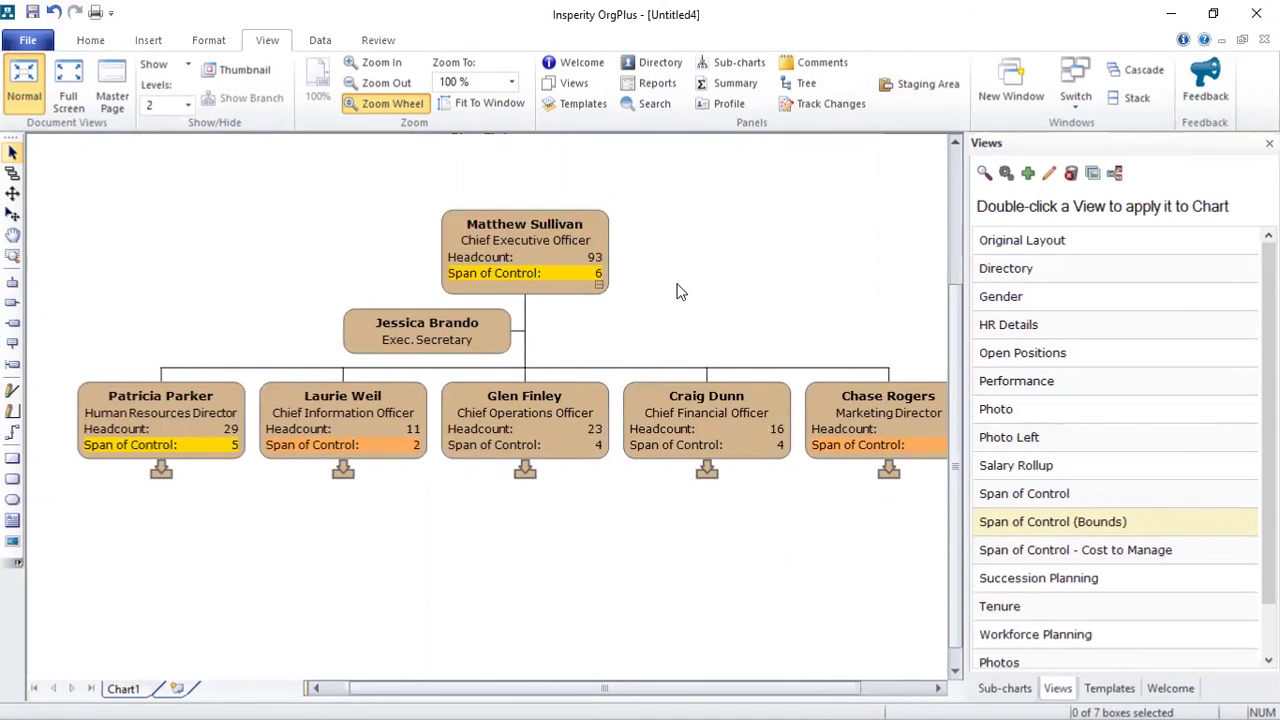
Step: Review the chart's Excel source settings in Refresh Properties and cancel without changes
scroll(665, 300, down, 1)
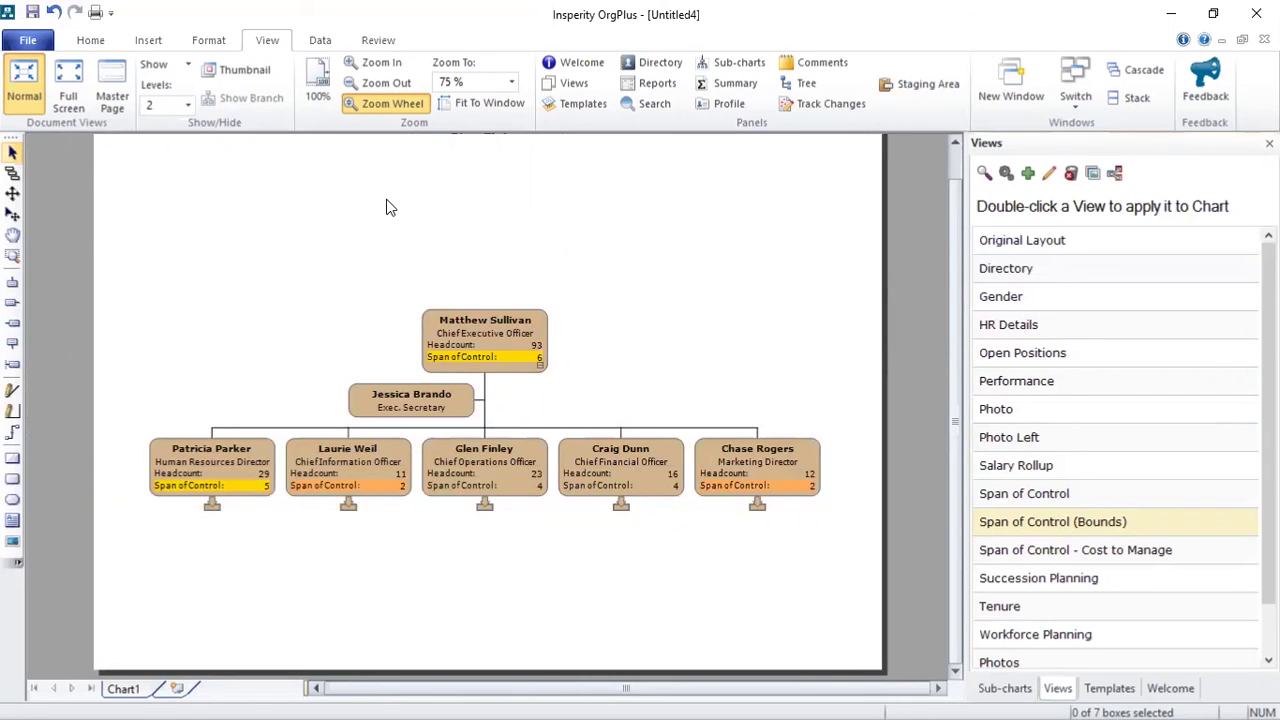
click(326, 40)
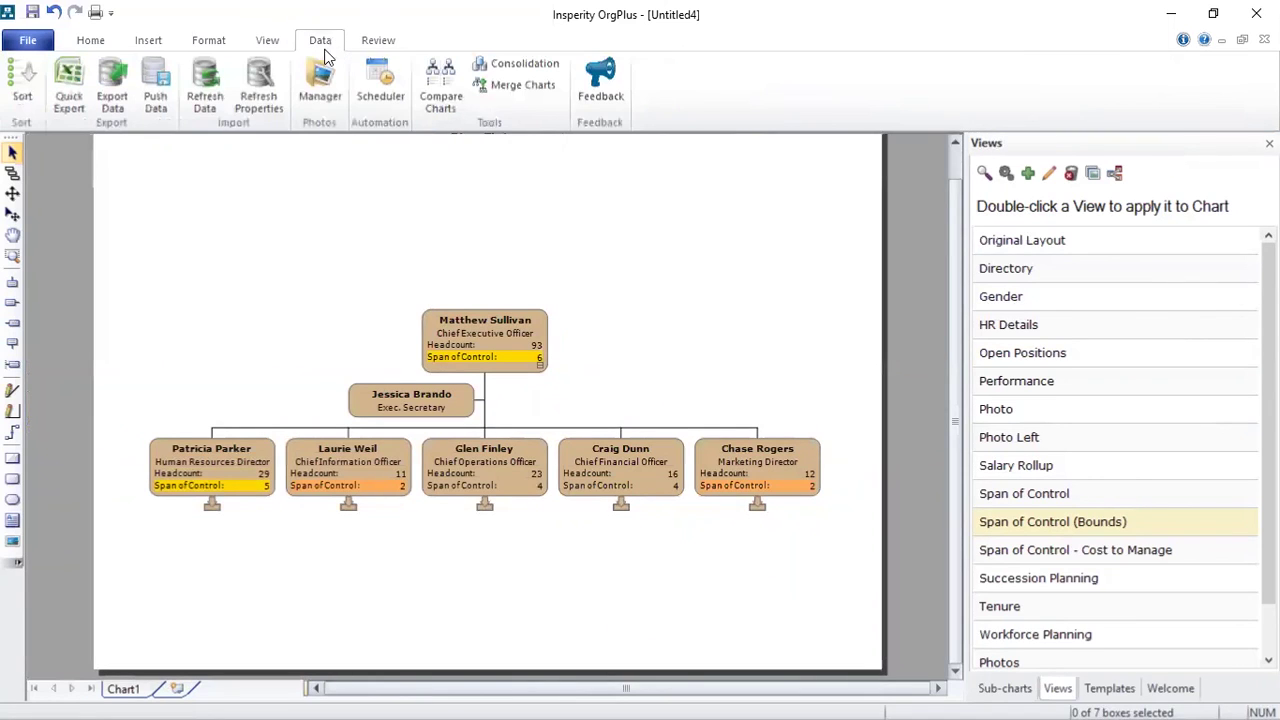
click(270, 96)
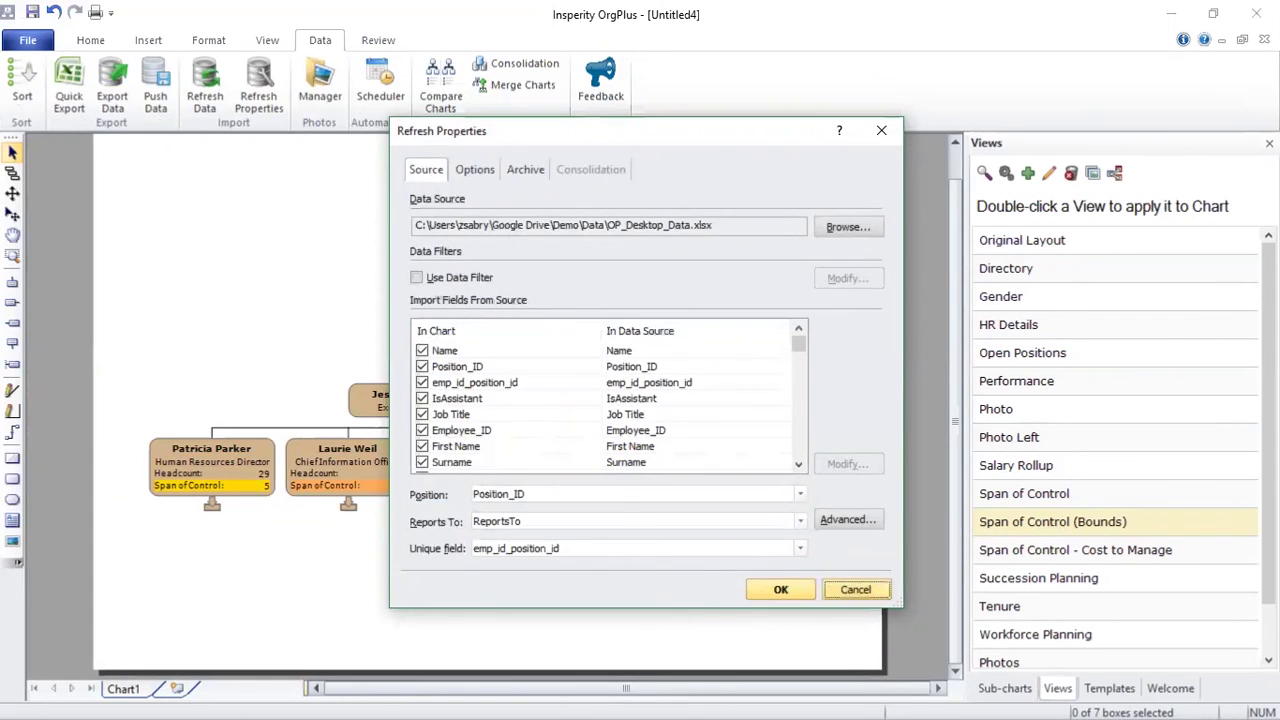
click(855, 589)
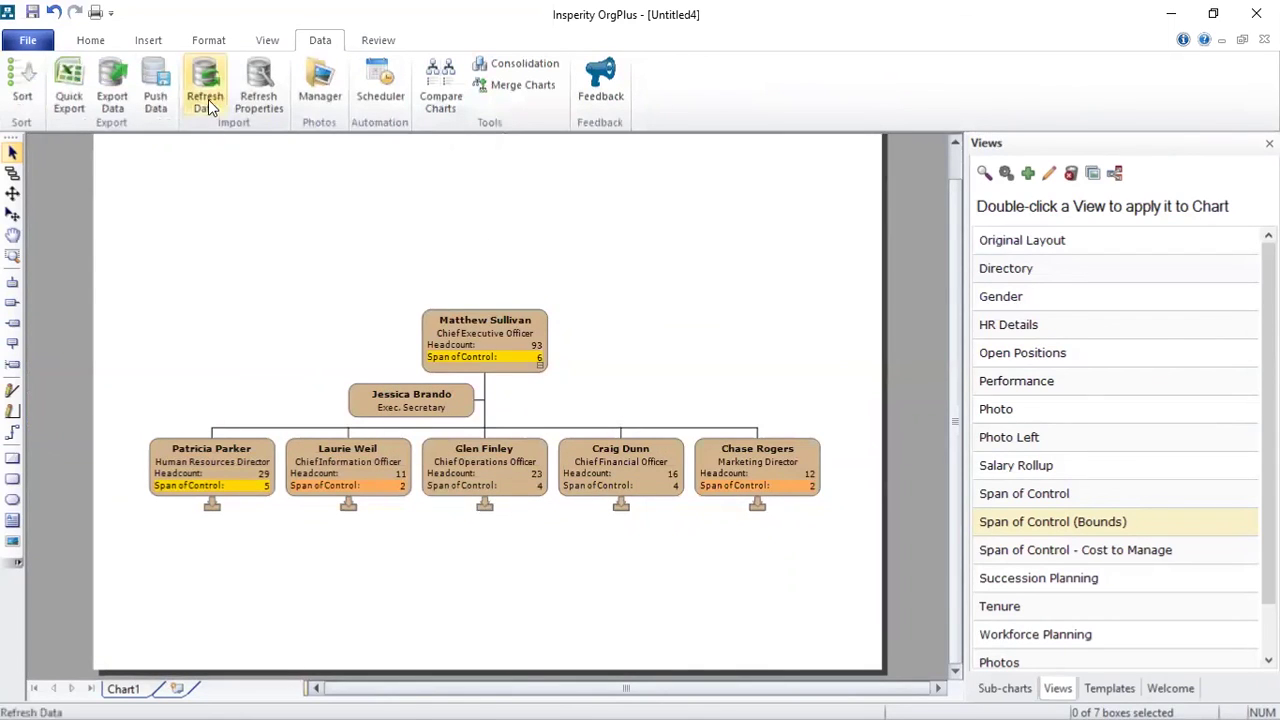